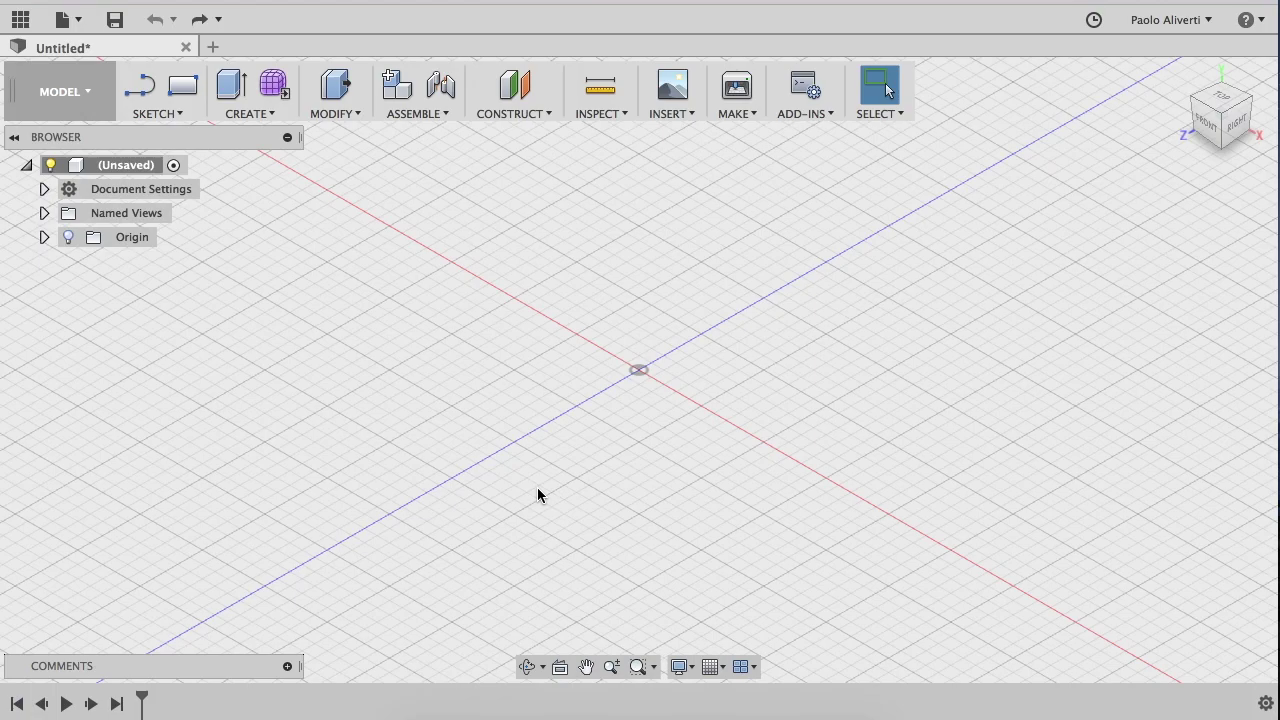
- Start a new sketch on the XY origin plane
{"action": "left_click", "coordinate": [250, 113]}
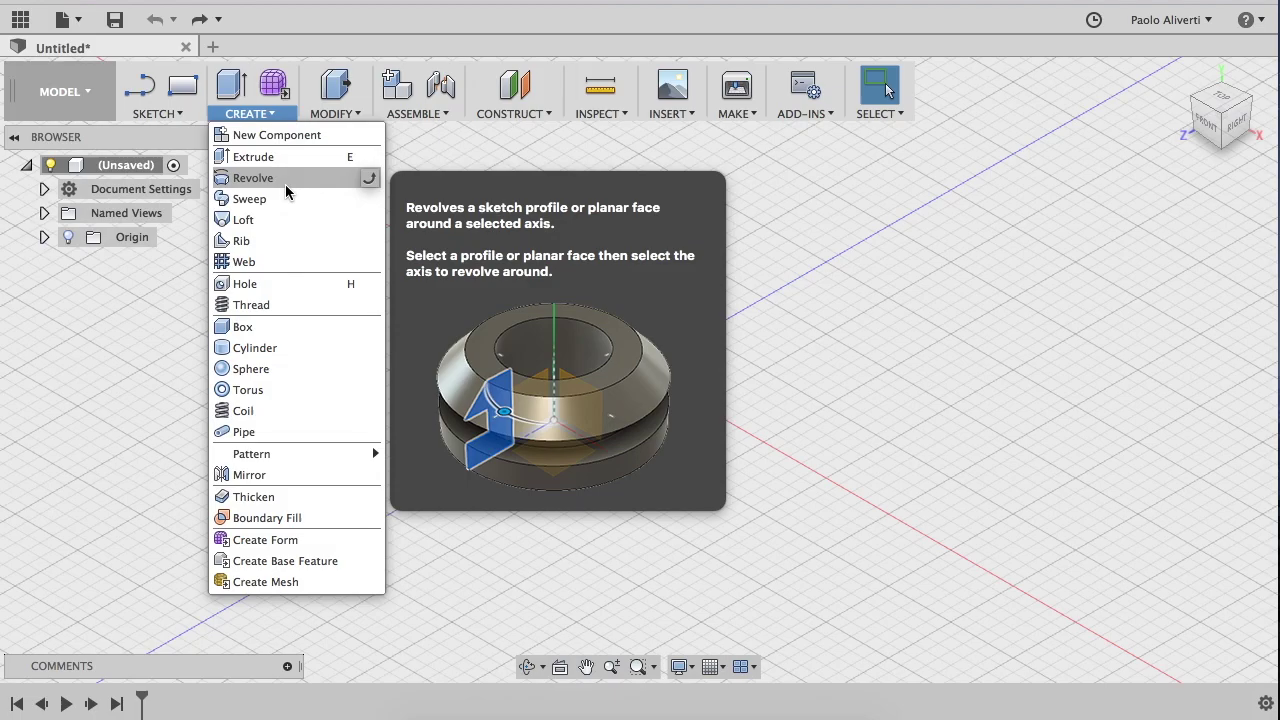
{"action": "left_click", "coordinate": [536, 152]}
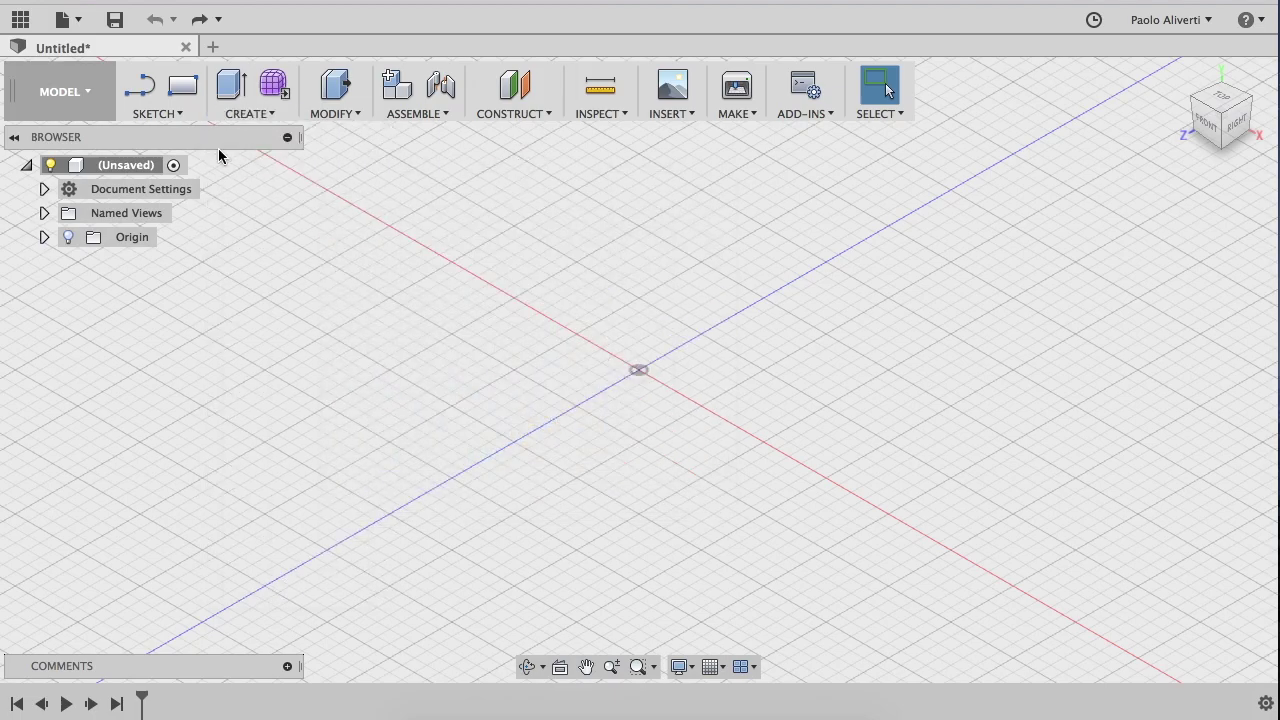
{"action": "left_click", "coordinate": [163, 116]}
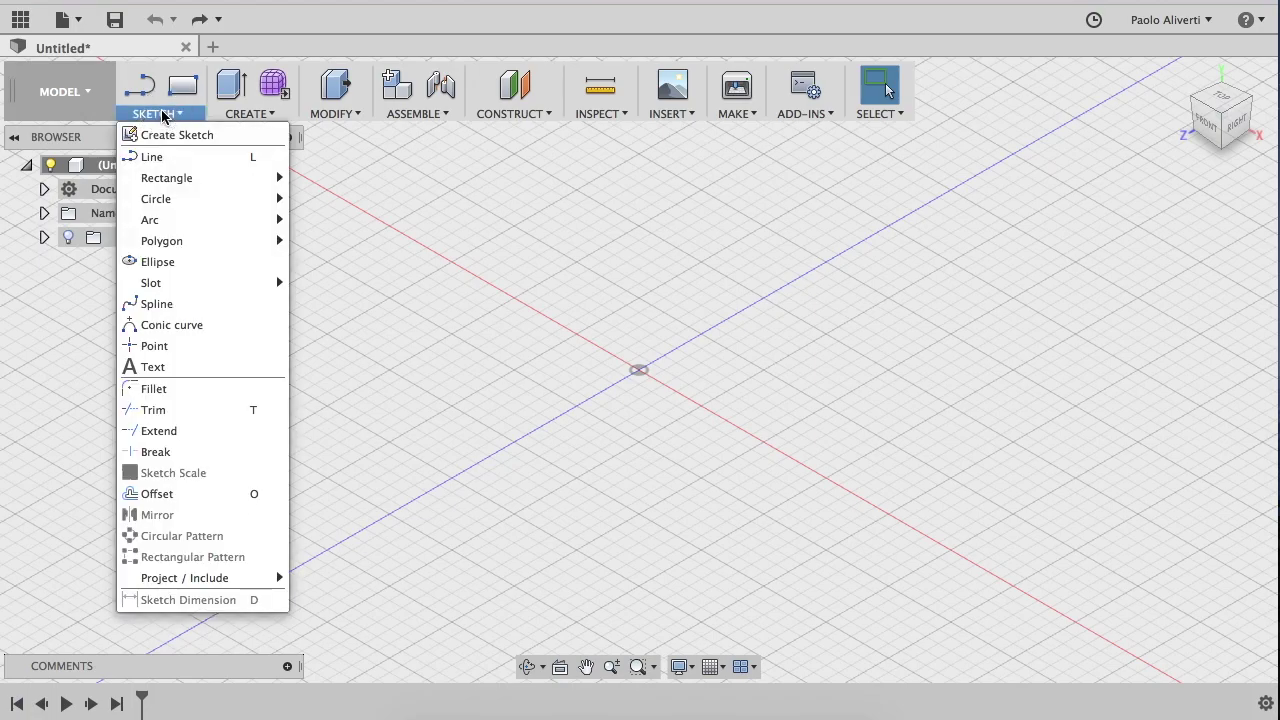
{"action": "left_click", "coordinate": [168, 135]}
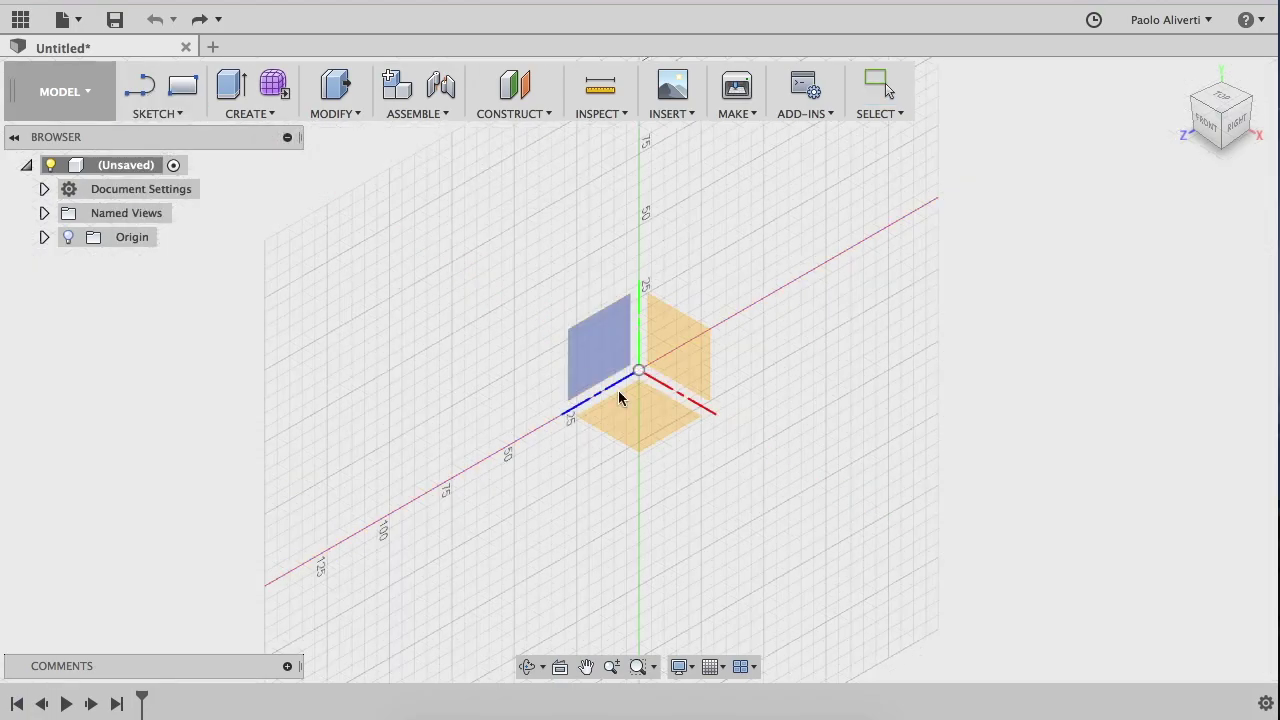
{"action": "left_click", "coordinate": [646, 420]}
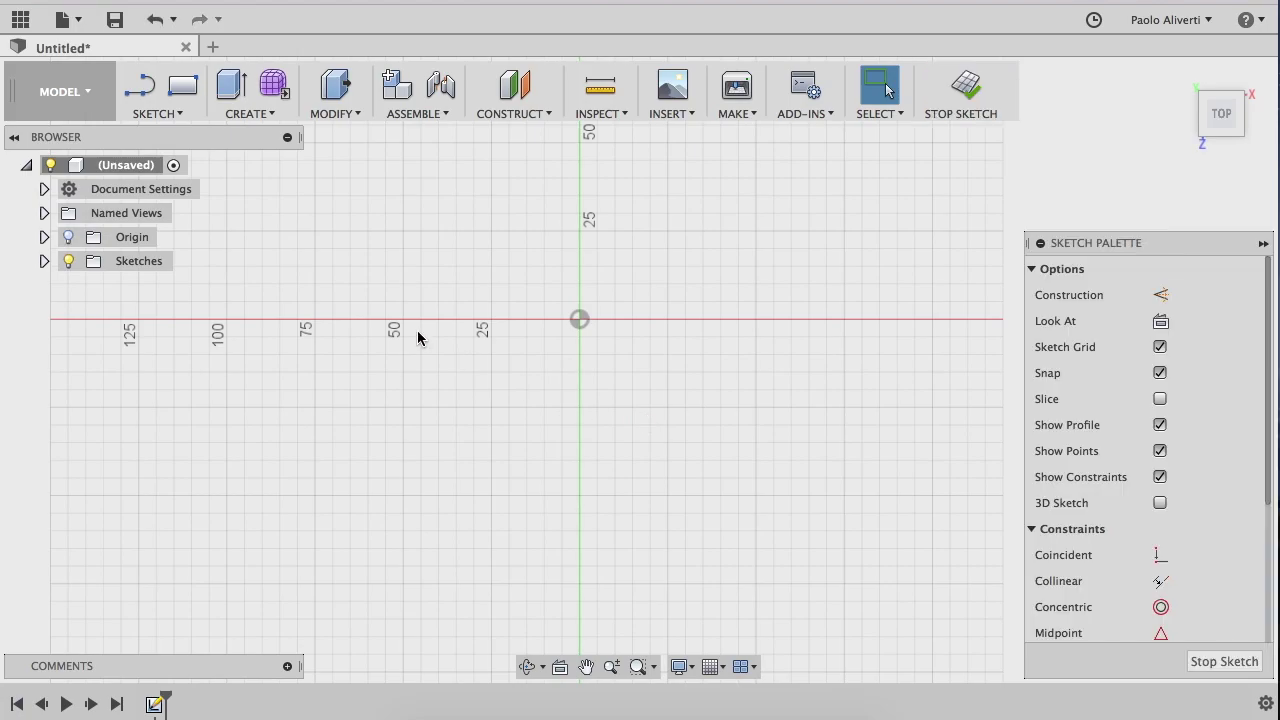
- Draw the outline's straight edges from the origin down, across, up the left side and inward
{"action": "key", "text": "l"}
{"action": "left_click", "coordinate": [579, 319]}
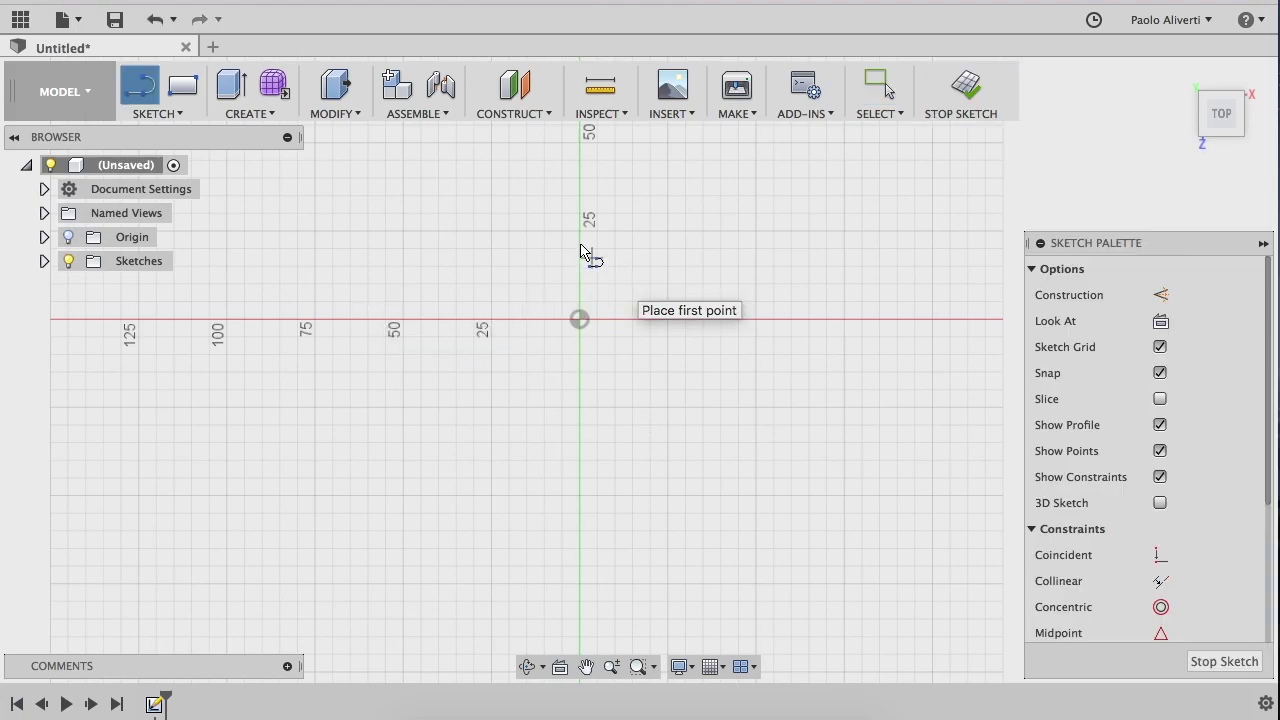
{"action": "left_click", "coordinate": [579, 233]}
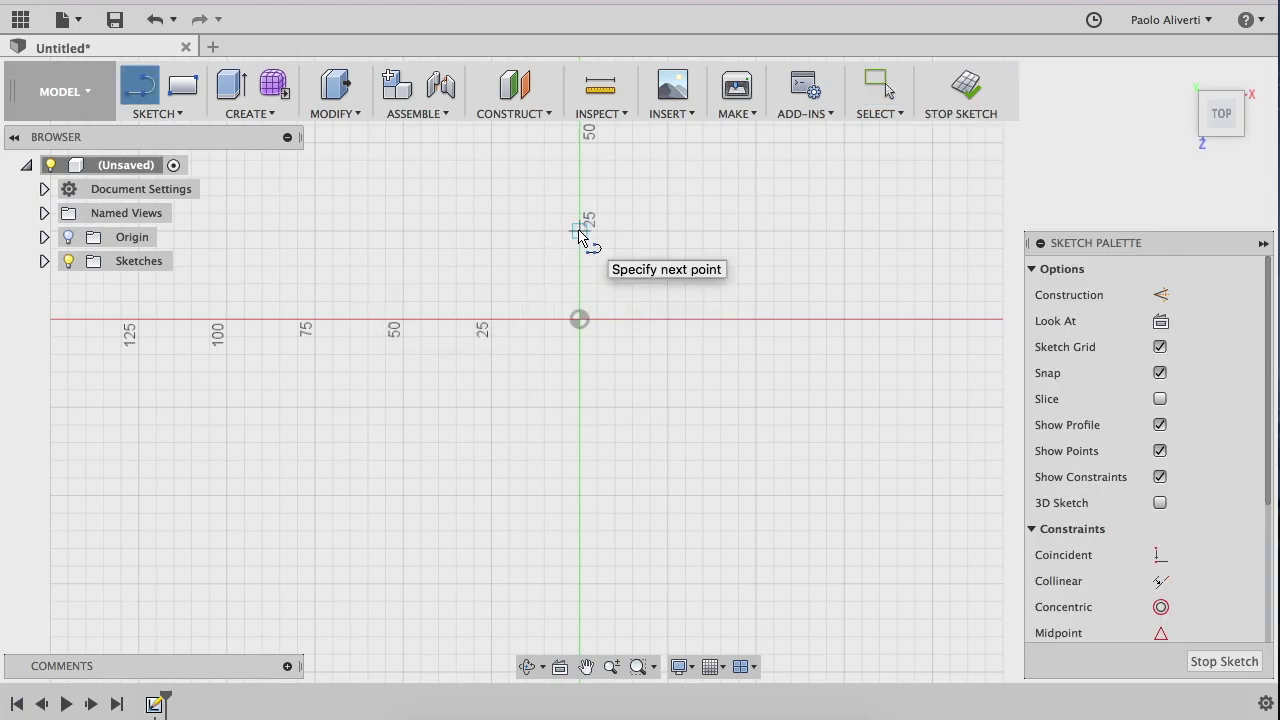
{"action": "left_click", "coordinate": [579, 494]}
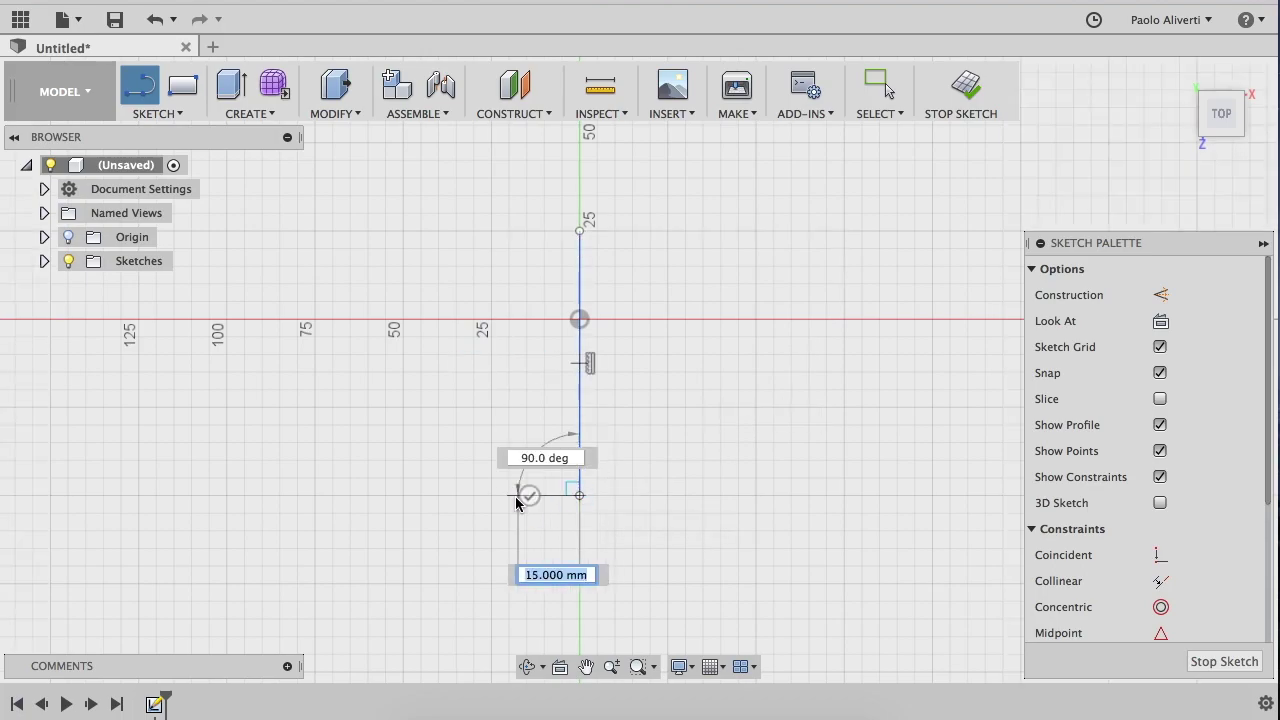
{"action": "left_click", "coordinate": [491, 494]}
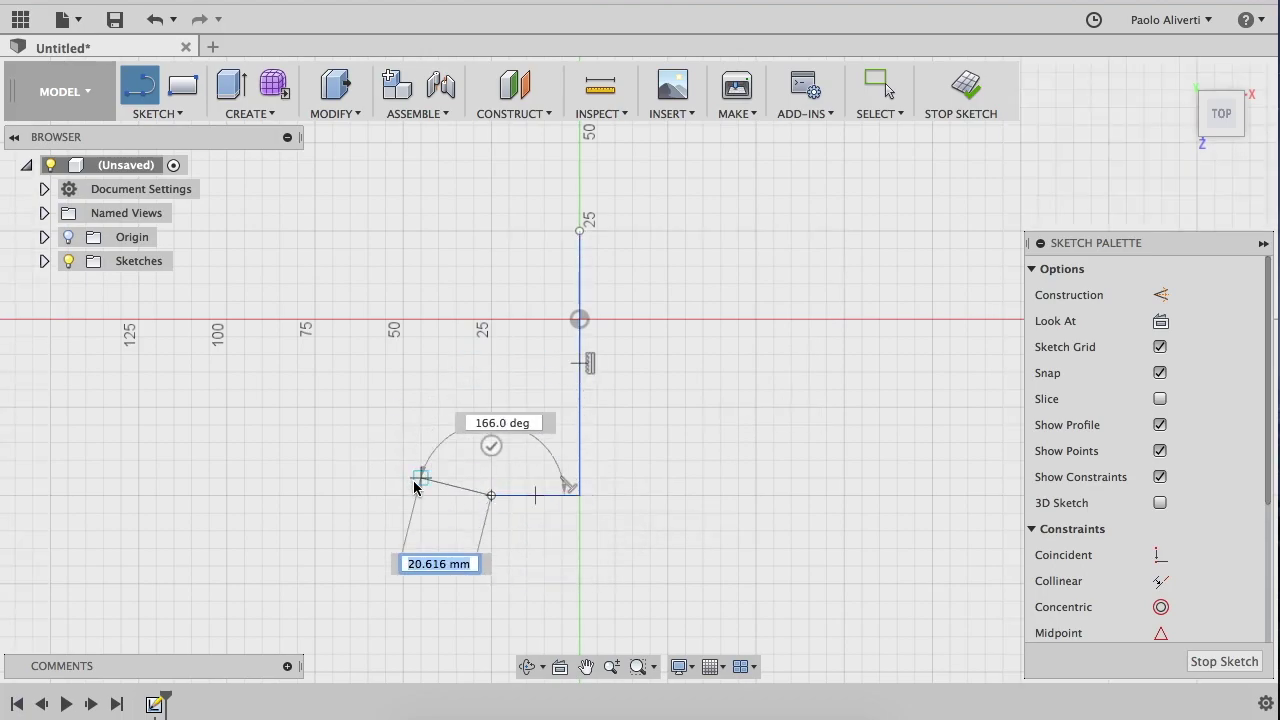
{"action": "left_click", "coordinate": [403, 478]}
{"action": "left_click", "coordinate": [403, 408]}
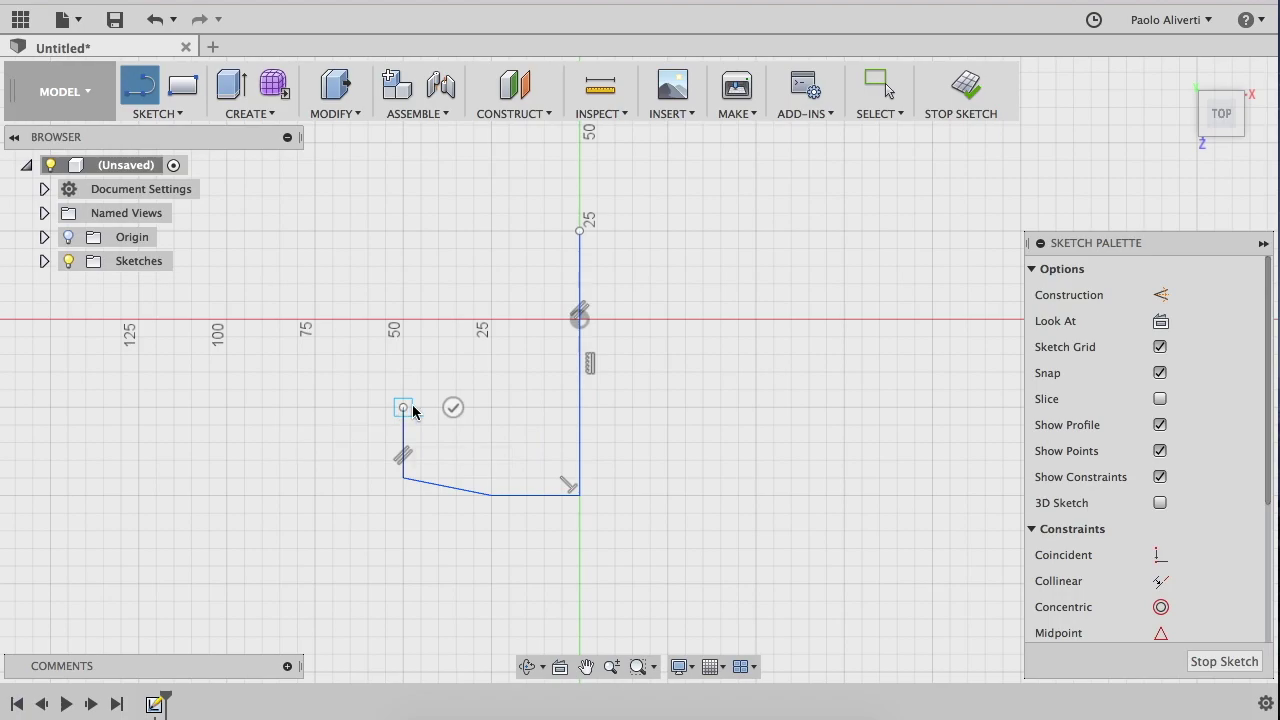
{"action": "left_click", "coordinate": [491, 408]}
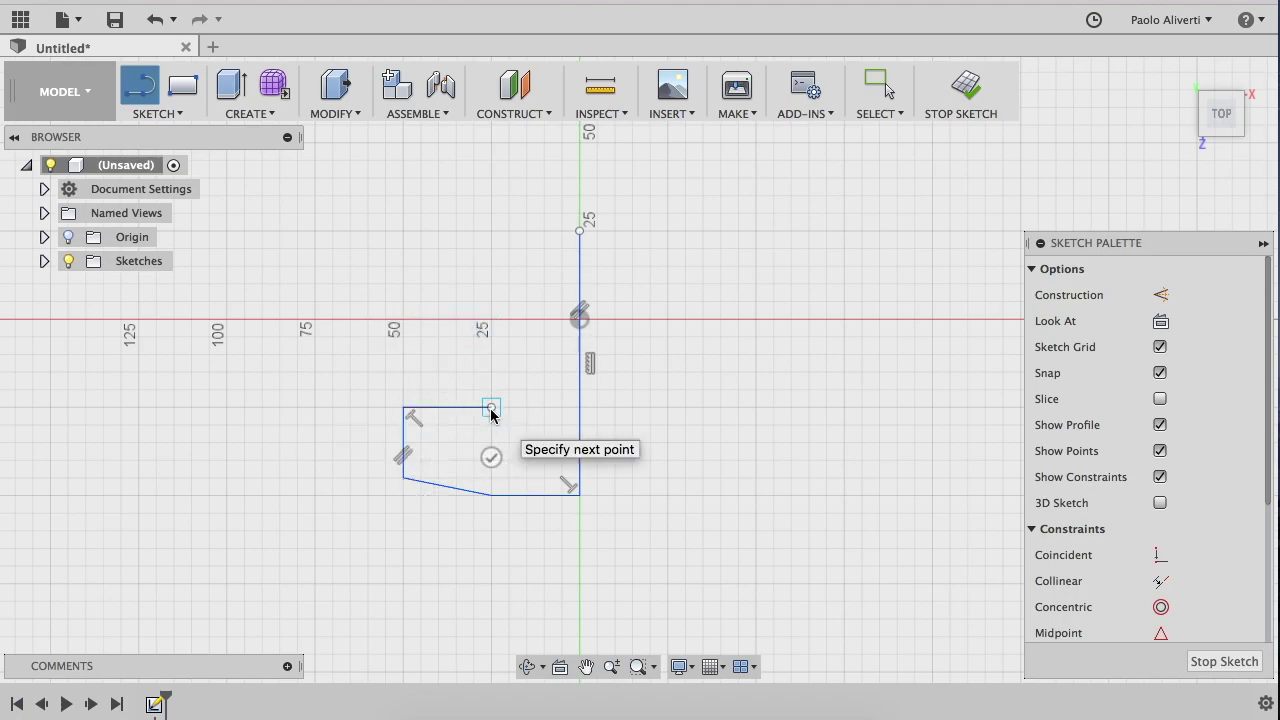
{"action": "left_click", "coordinate": [491, 282]}
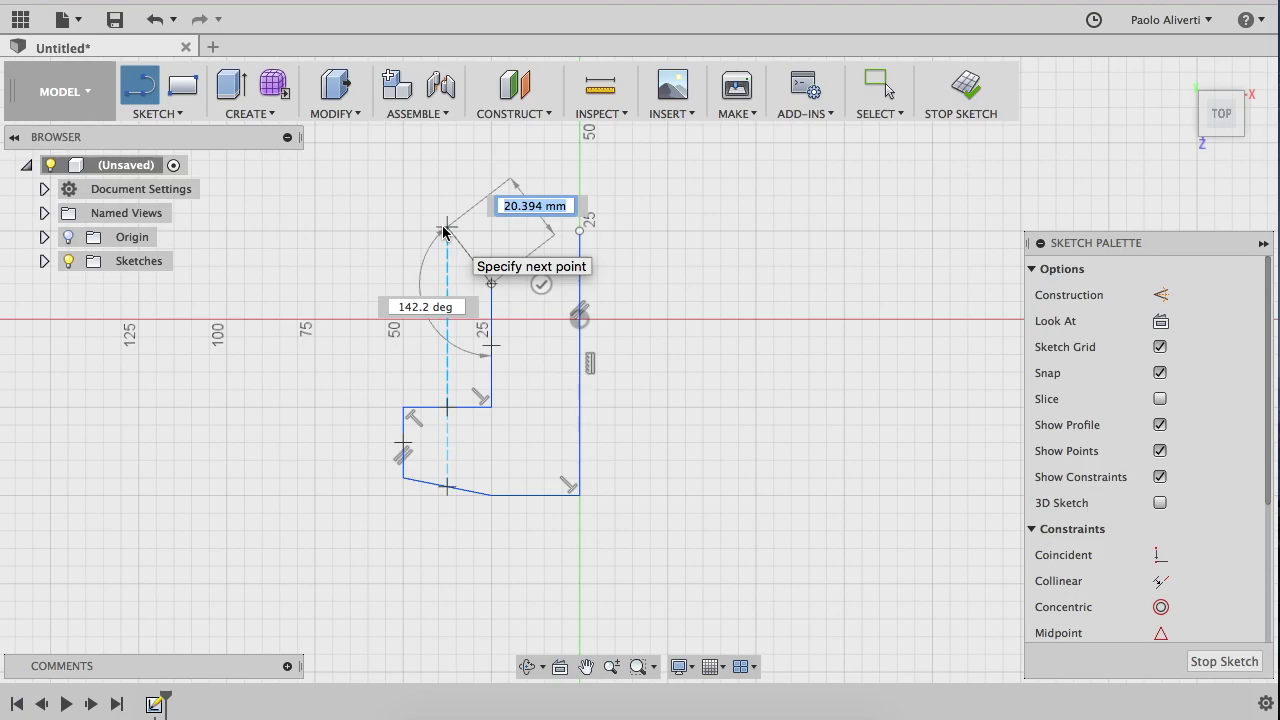
{"action": "left_click", "coordinate": [474, 214]}
- Add a tangent arc across the top and the right-side edges (10 mm, 80 mm) to close the profile
{"action": "left_click_drag", "start_coordinate": [474, 214], "coordinate": [510, 220]}
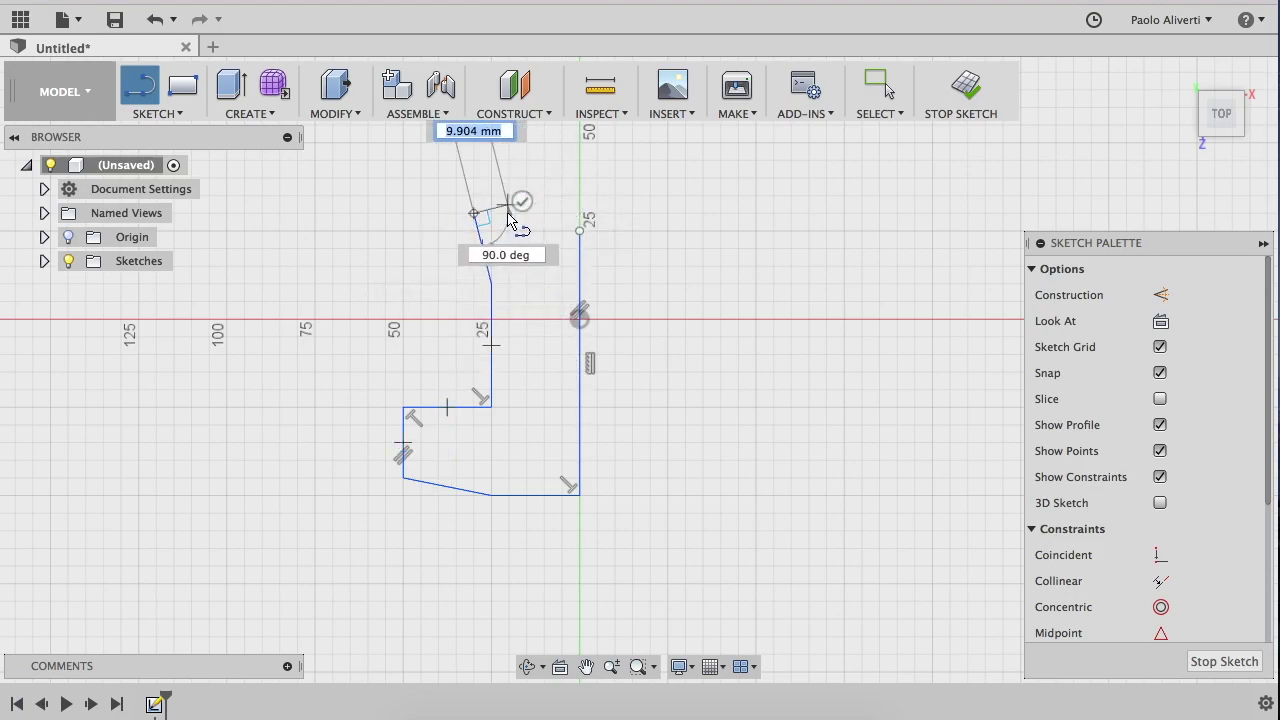
{"action": "left_click_drag", "start_coordinate": [510, 220], "coordinate": [509, 214]}
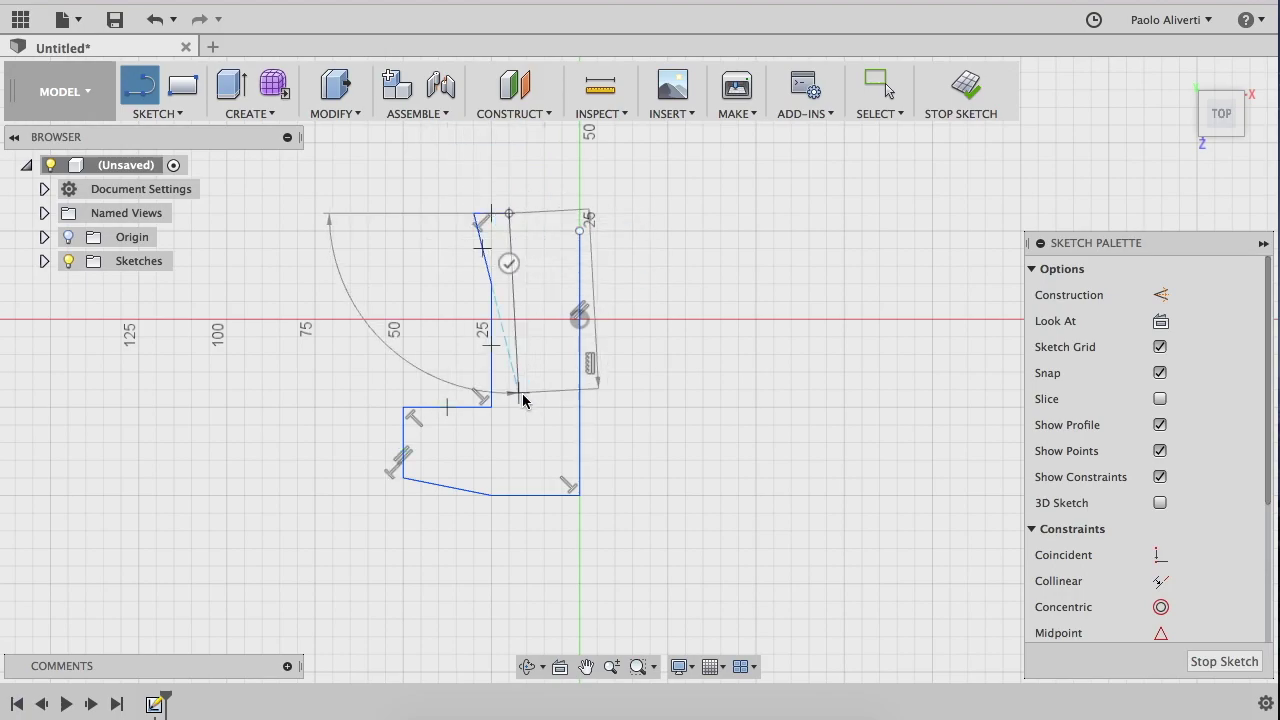
{"action": "left_click", "coordinate": [526, 246]}
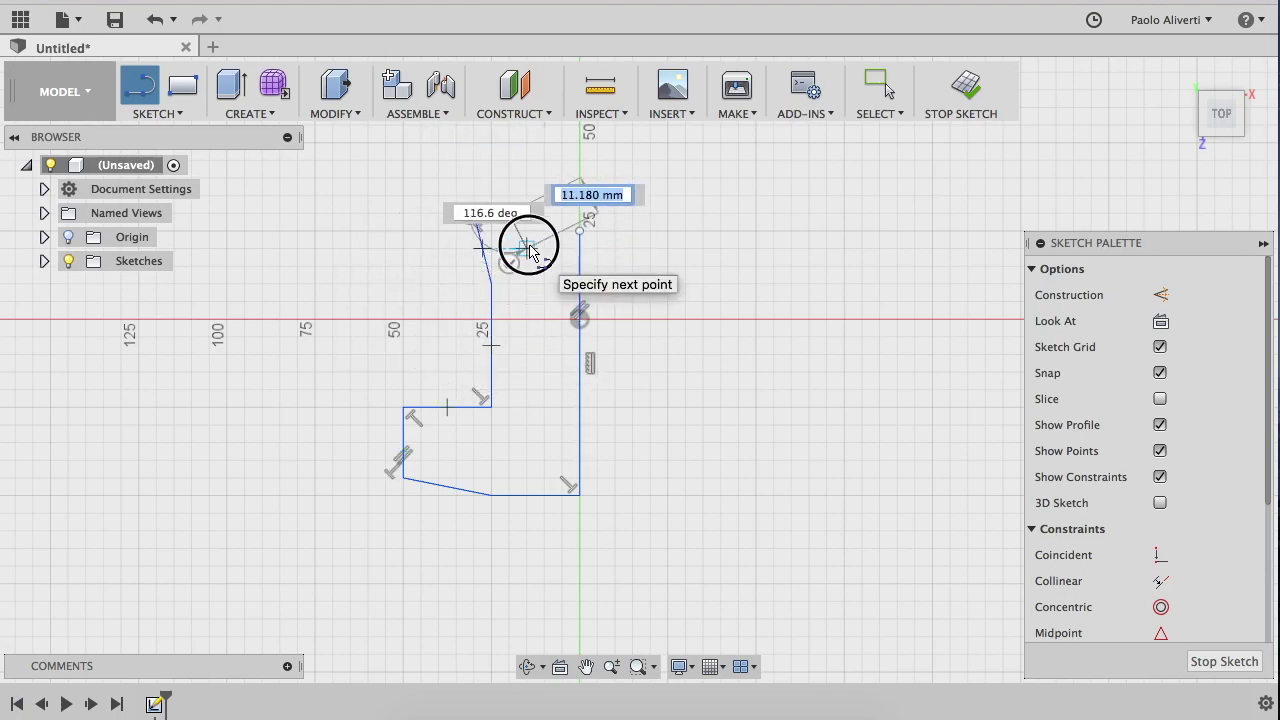
{"action": "left_click", "coordinate": [527, 442]}
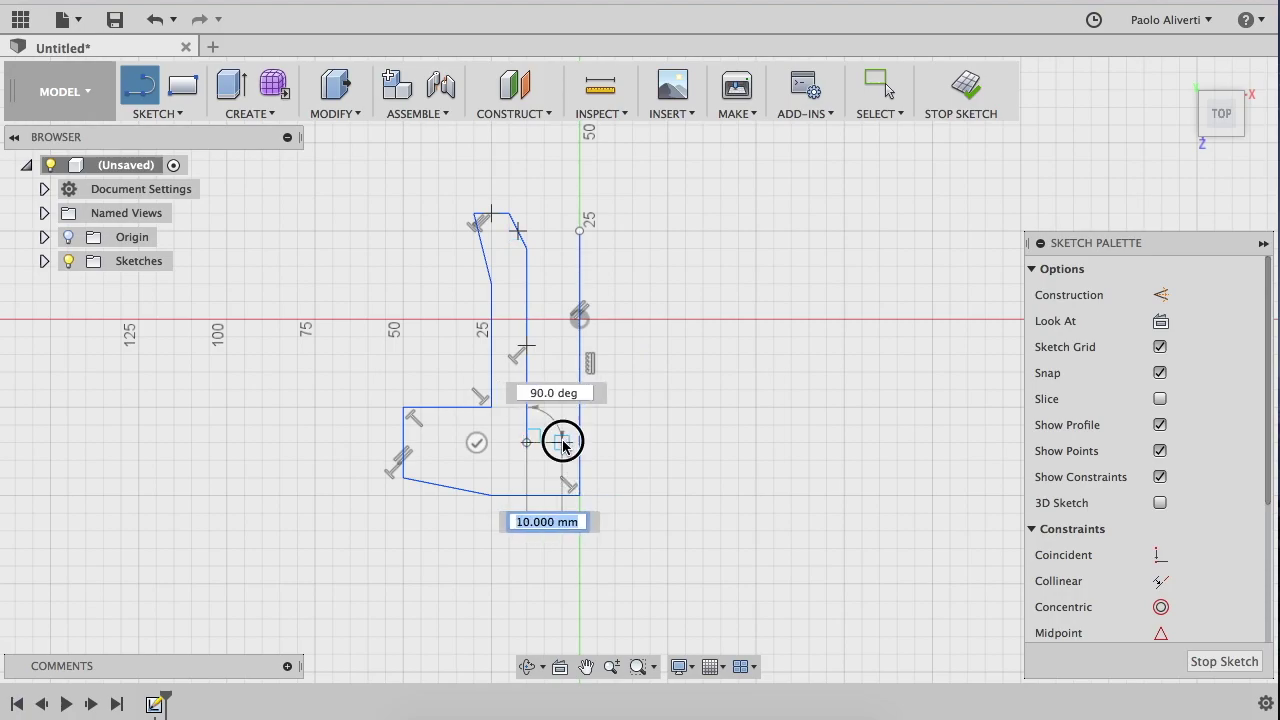
{"action": "left_click", "coordinate": [563, 442]}
{"action": "left_click", "coordinate": [562, 231]}
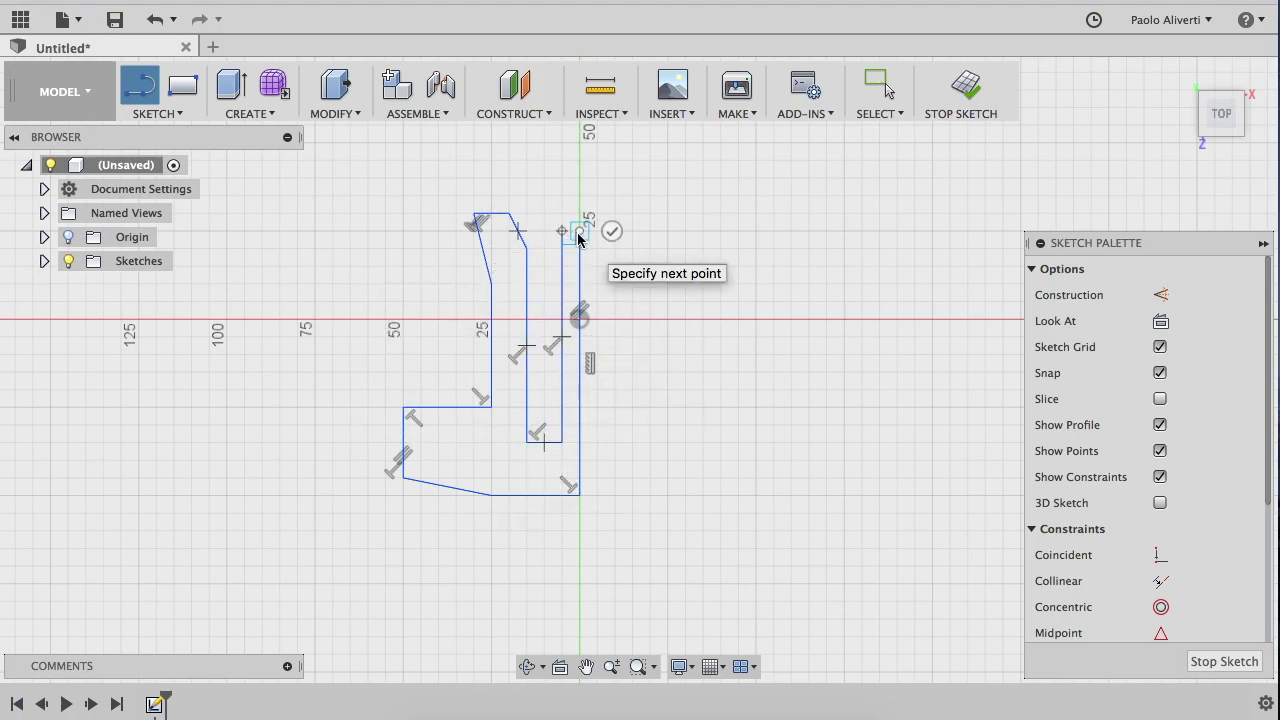
{"action": "left_click", "coordinate": [579, 232]}
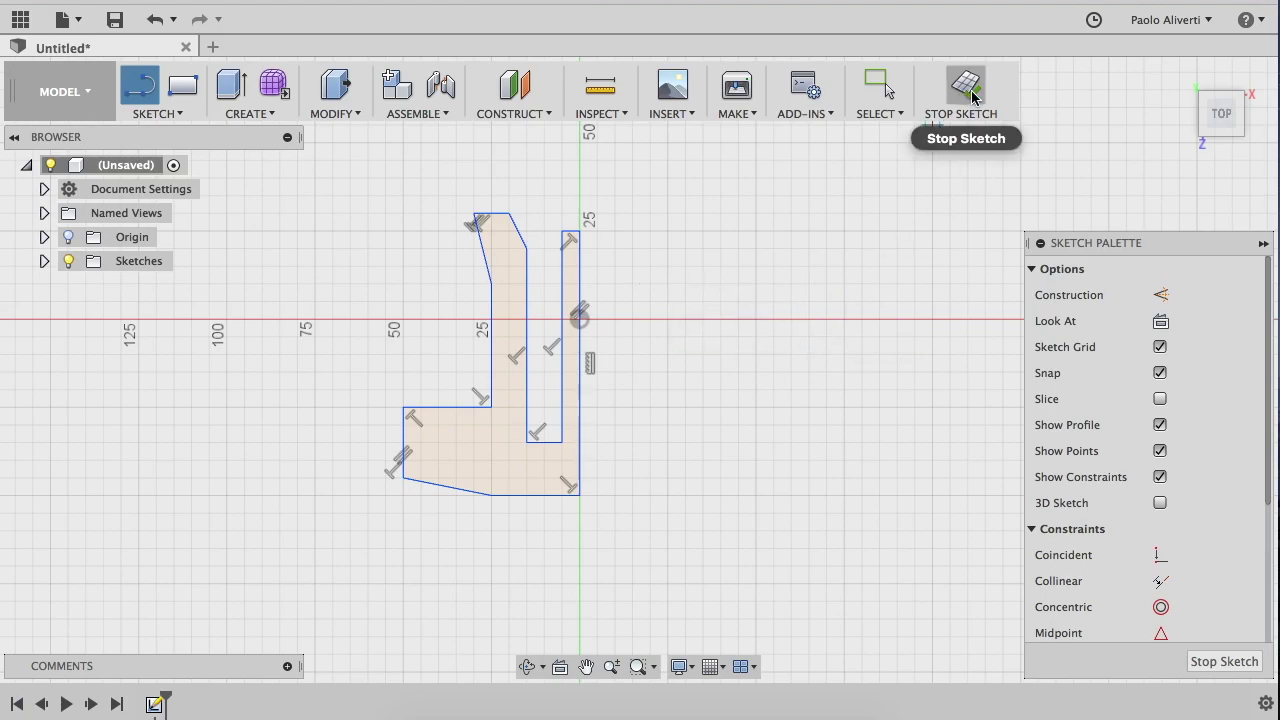
{"action": "left_click", "coordinate": [968, 90]}
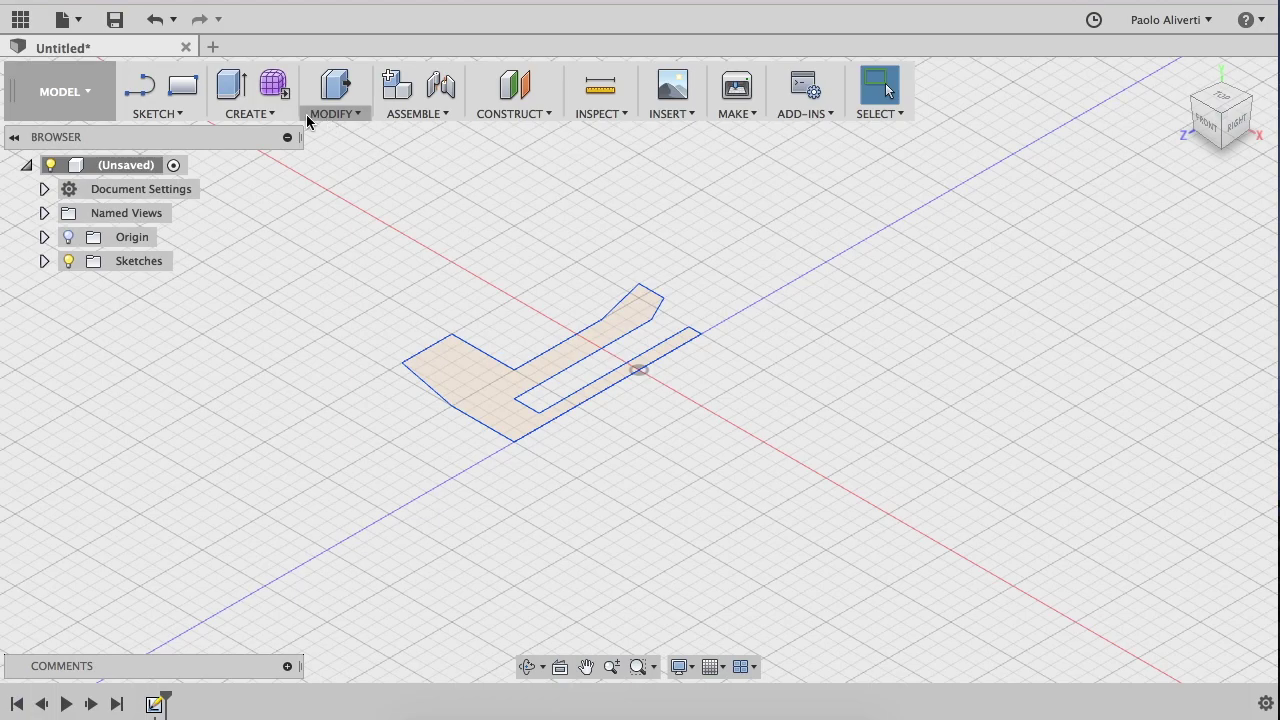
- Bring up the list of solid creation tools
{"action": "left_click", "coordinate": [262, 114]}
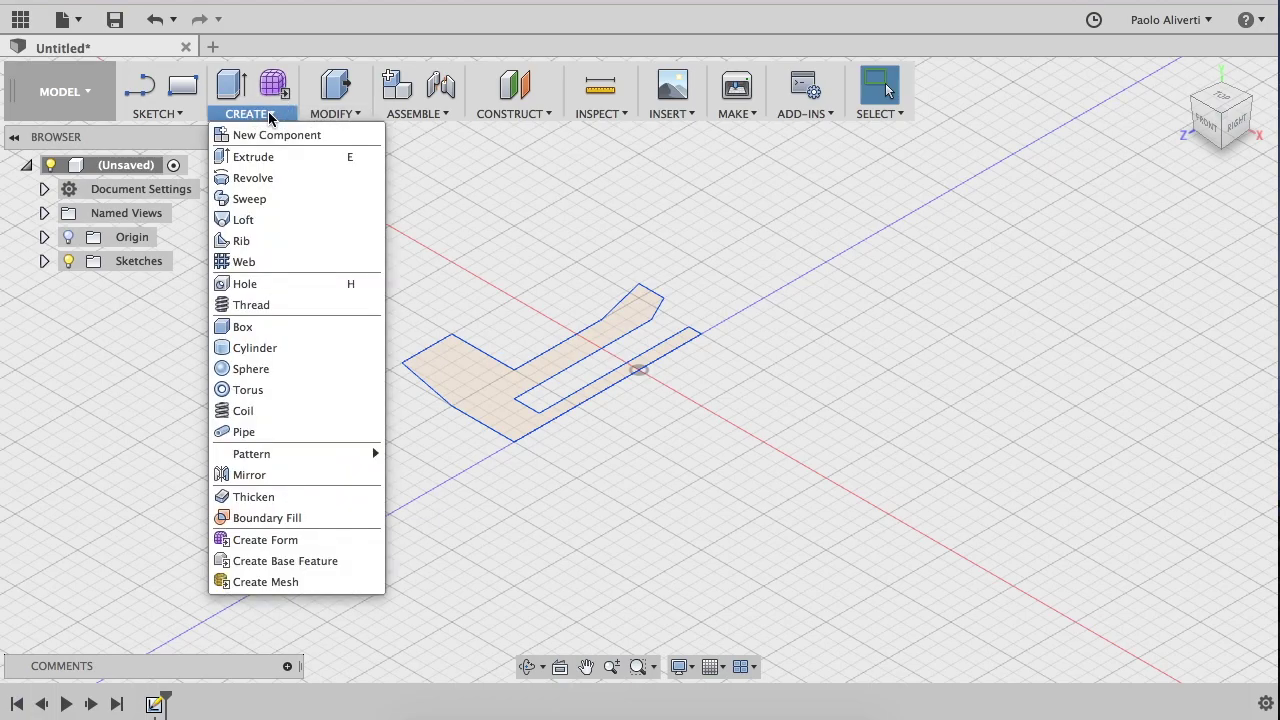
- Start a Revolve using the L-shaped bracket profile around an origin axis
{"action": "left_click", "coordinate": [264, 180]}
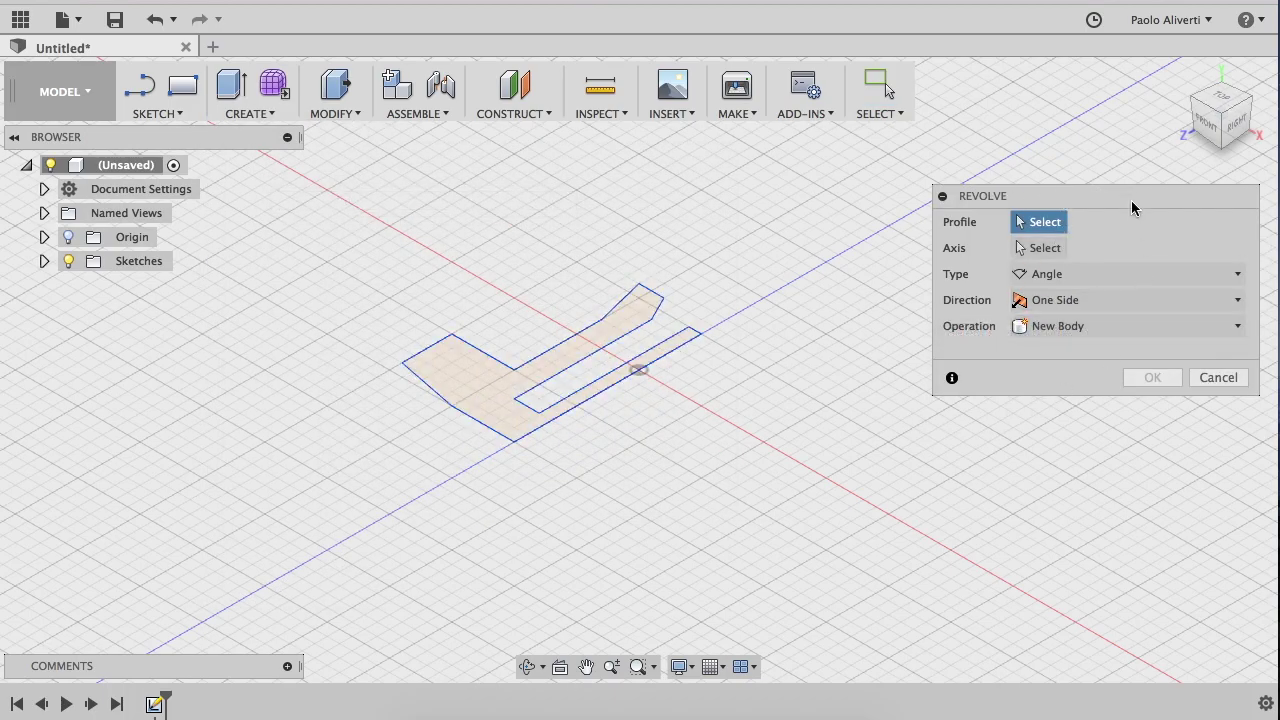
{"action": "left_click_drag", "start_coordinate": [1133, 199], "coordinate": [1080, 182]}
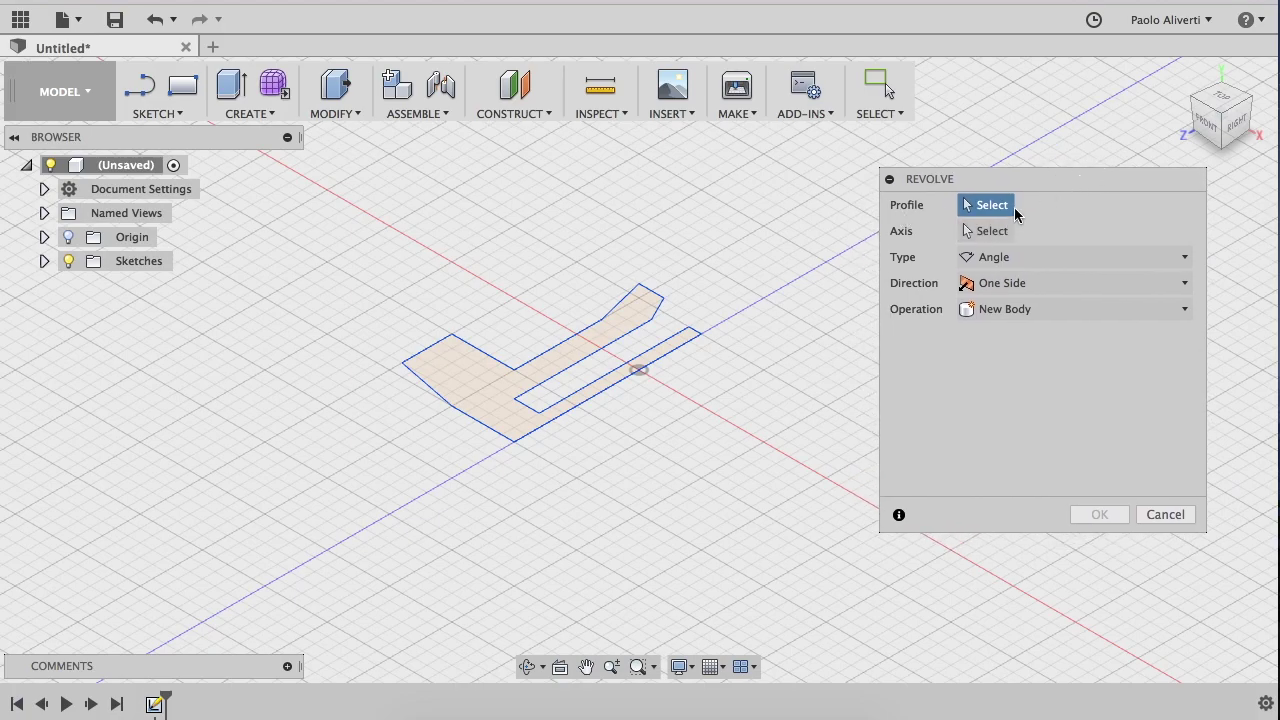
{"action": "left_click", "coordinate": [487, 396]}
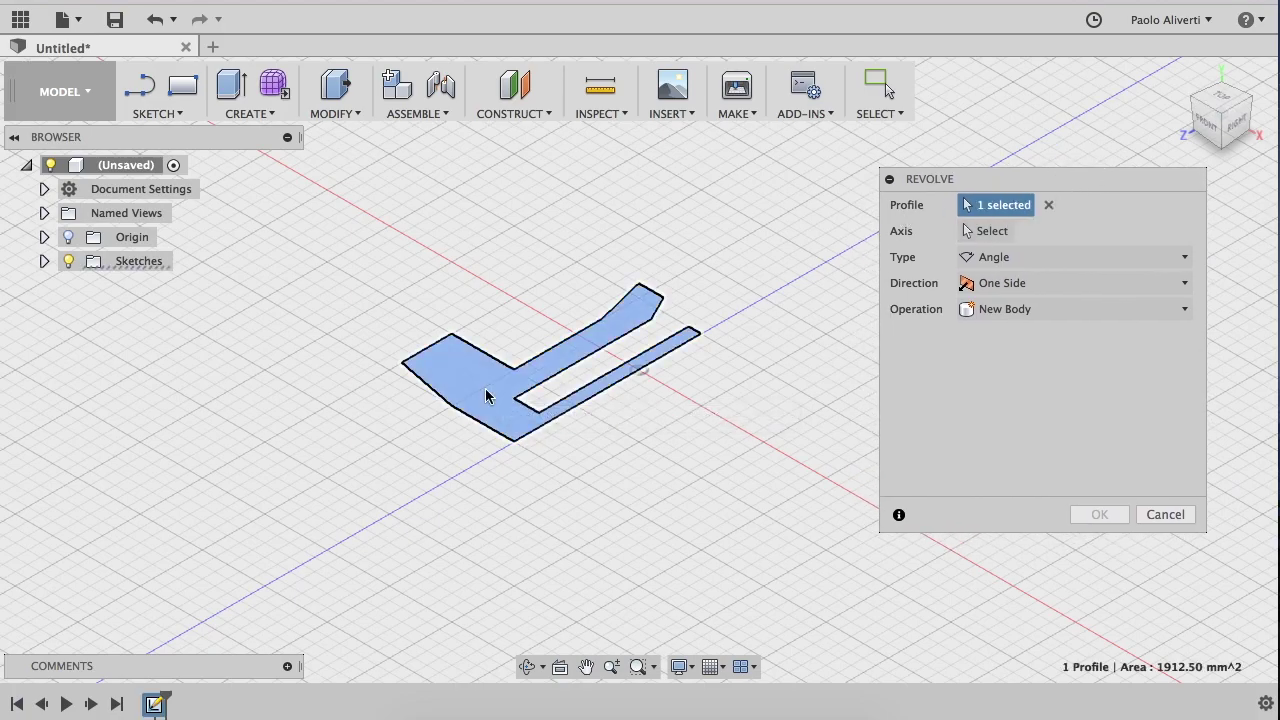
{"action": "left_click", "coordinate": [987, 231]}
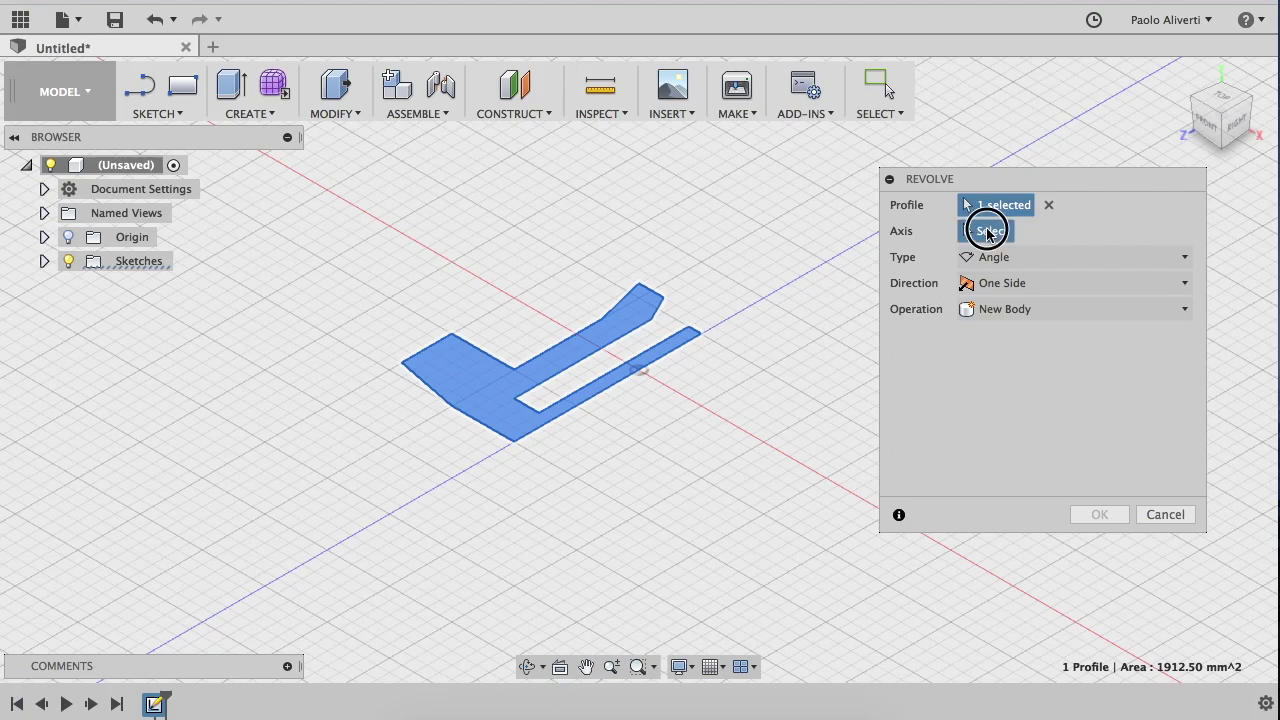
{"action": "left_click", "coordinate": [563, 414]}
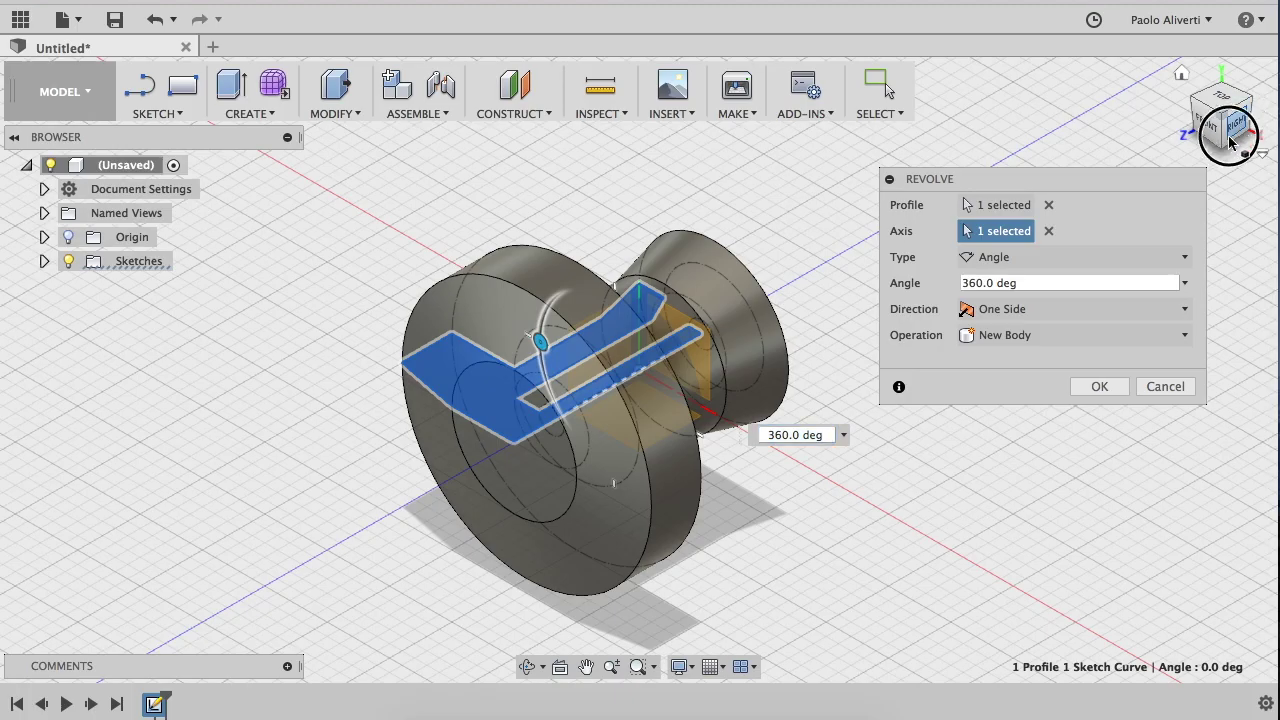
- Keep the revolve type at Angle and reduce the sweep to about 105 degrees
{"action": "left_click_drag", "start_coordinate": [1230, 125], "coordinate": [1052, 244]}
{"action": "mouse_move", "coordinate": [1052, 244]}
{"action": "middle_mouse_down", "text": "shift"}
{"action": "mouse_move", "coordinate": [1177, 165]}
{"action": "mouse_move", "coordinate": [1222, 92]}
{"action": "middle_mouse_up", "text": "shift"}
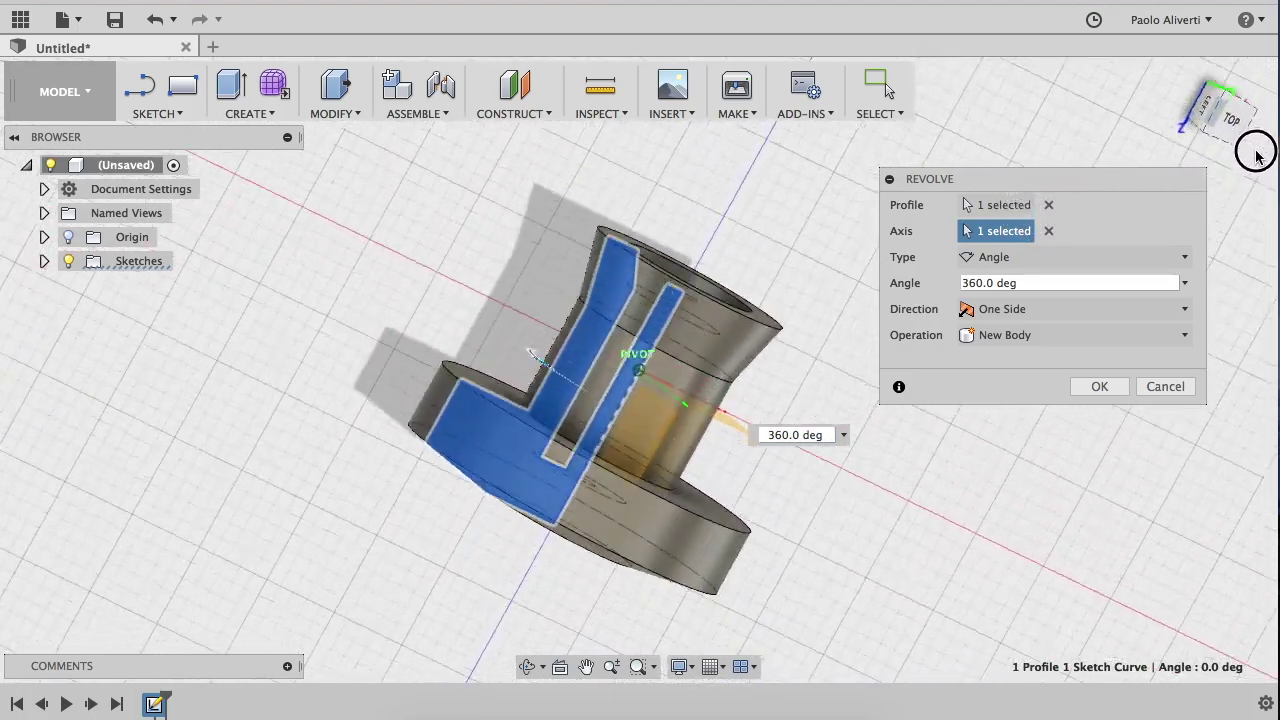
{"action": "left_click_drag", "start_coordinate": [1222, 92], "coordinate": [1205, 72]}
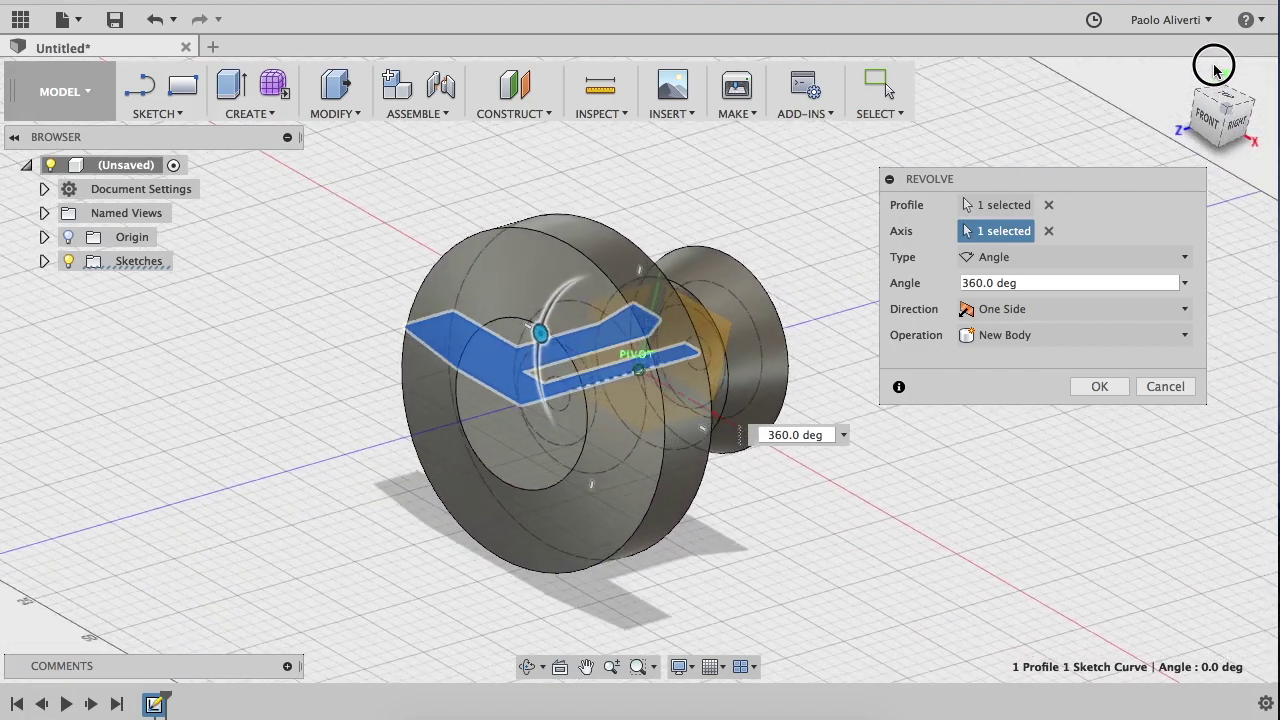
{"action": "left_click", "coordinate": [1057, 262]}
{"action": "left_click", "coordinate": [1043, 283]}
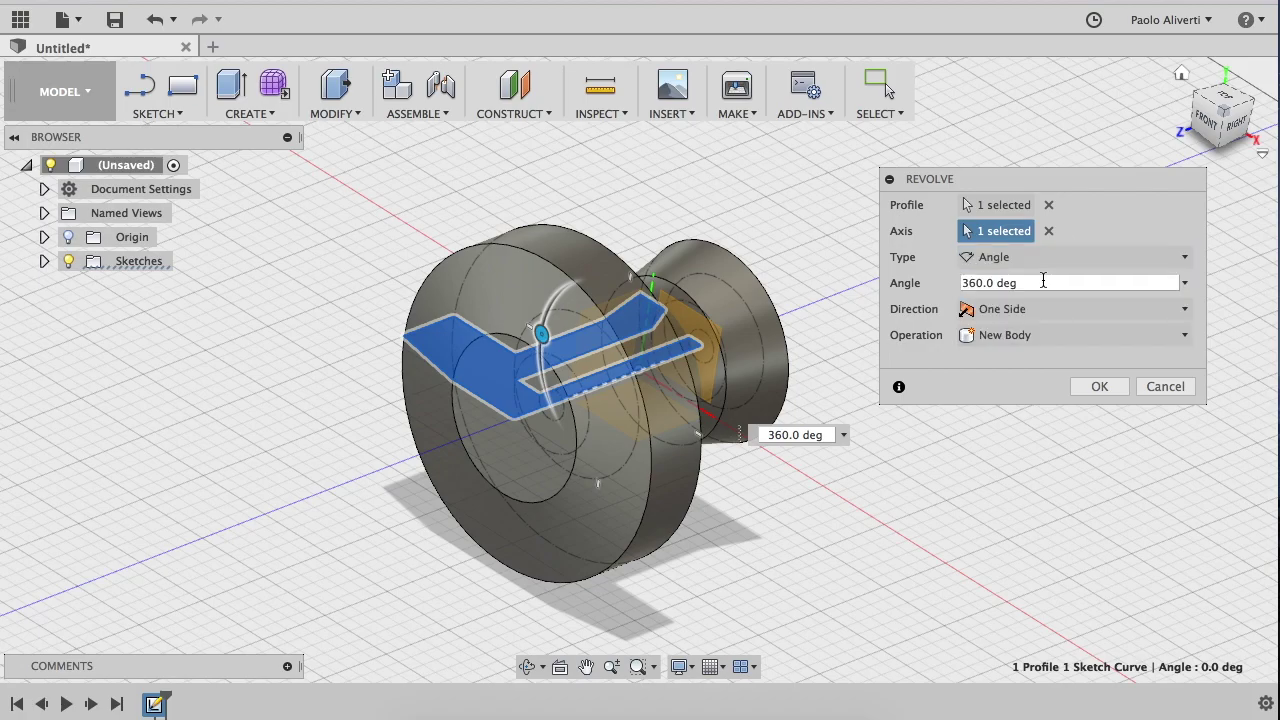
{"action": "mouse_move", "coordinate": [541, 333]}
{"action": "left_mouse_down"}
{"action": "mouse_move", "coordinate": [623, 299]}
{"action": "mouse_move", "coordinate": [571, 291]}
{"action": "mouse_move", "coordinate": [694, 343]}
{"action": "mouse_move", "coordinate": [689, 397]}
{"action": "mouse_move", "coordinate": [657, 288]}
{"action": "mouse_move", "coordinate": [647, 301]}
{"action": "left_mouse_up"}
{"action": "left_click", "coordinate": [1036, 258]}
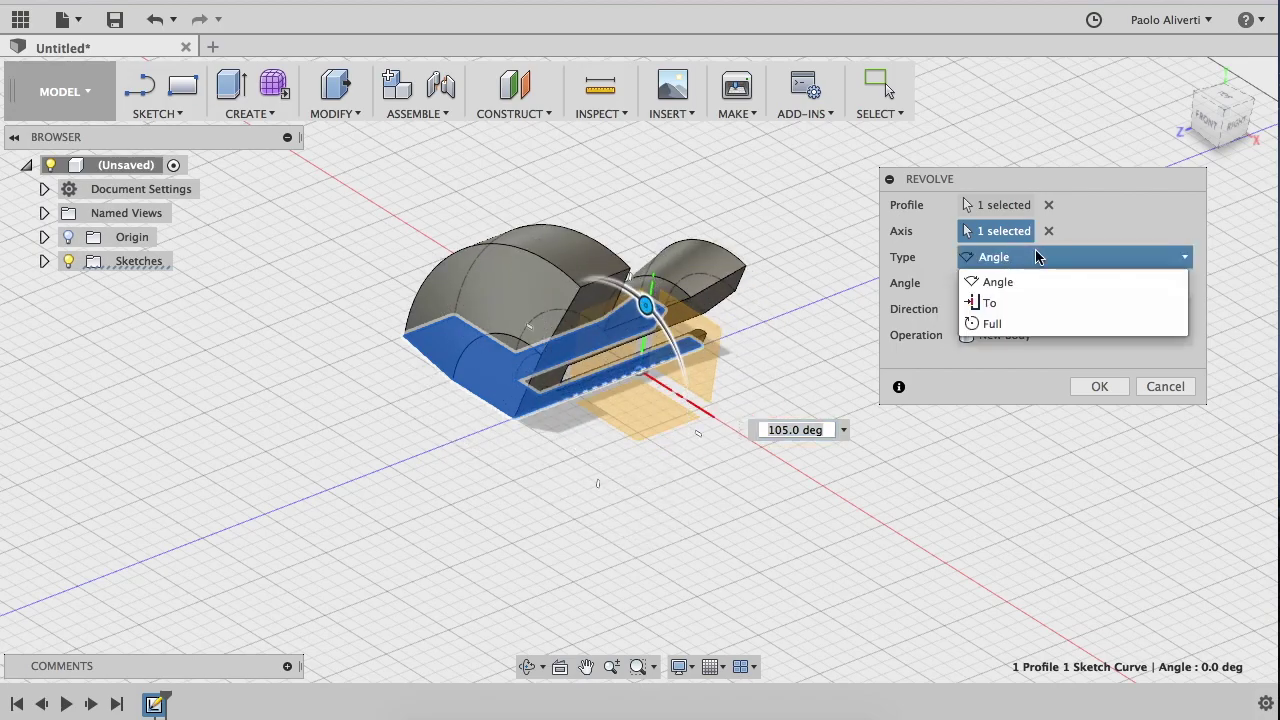
- Try a Full revolve, then switch the revolve type back to Angle
{"action": "left_click", "coordinate": [1012, 323]}
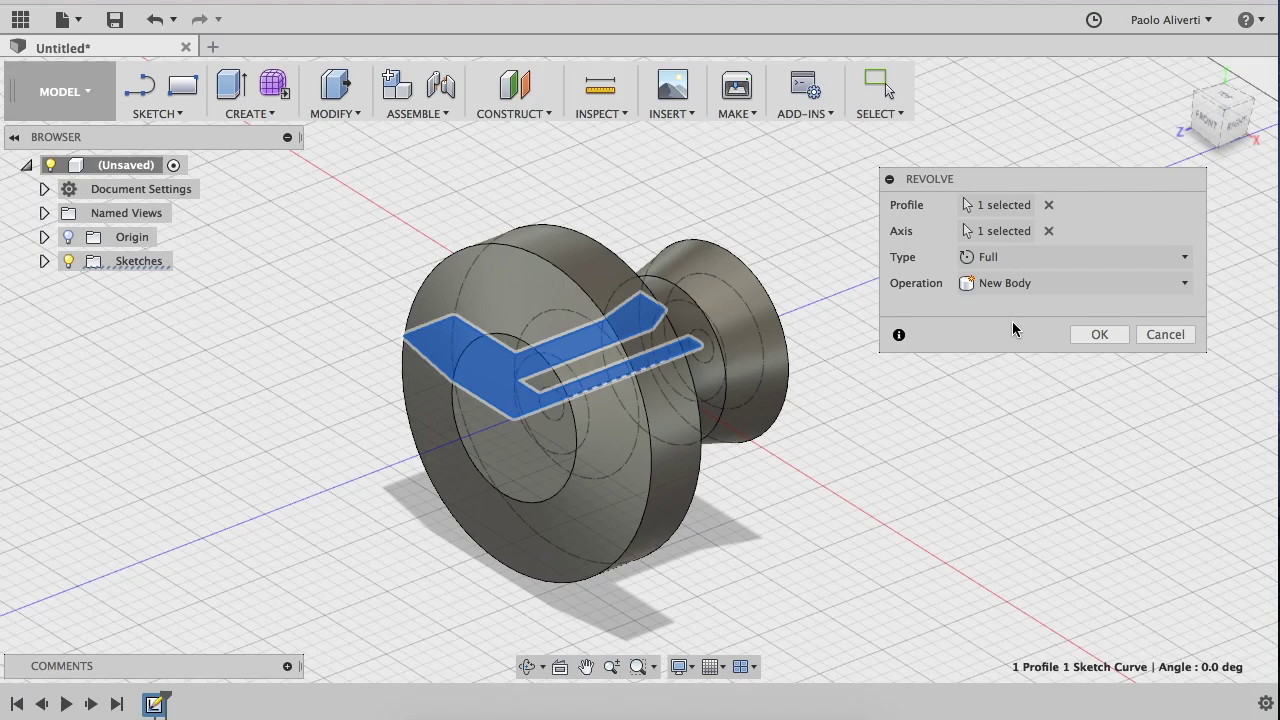
{"action": "left_click", "coordinate": [1070, 258]}
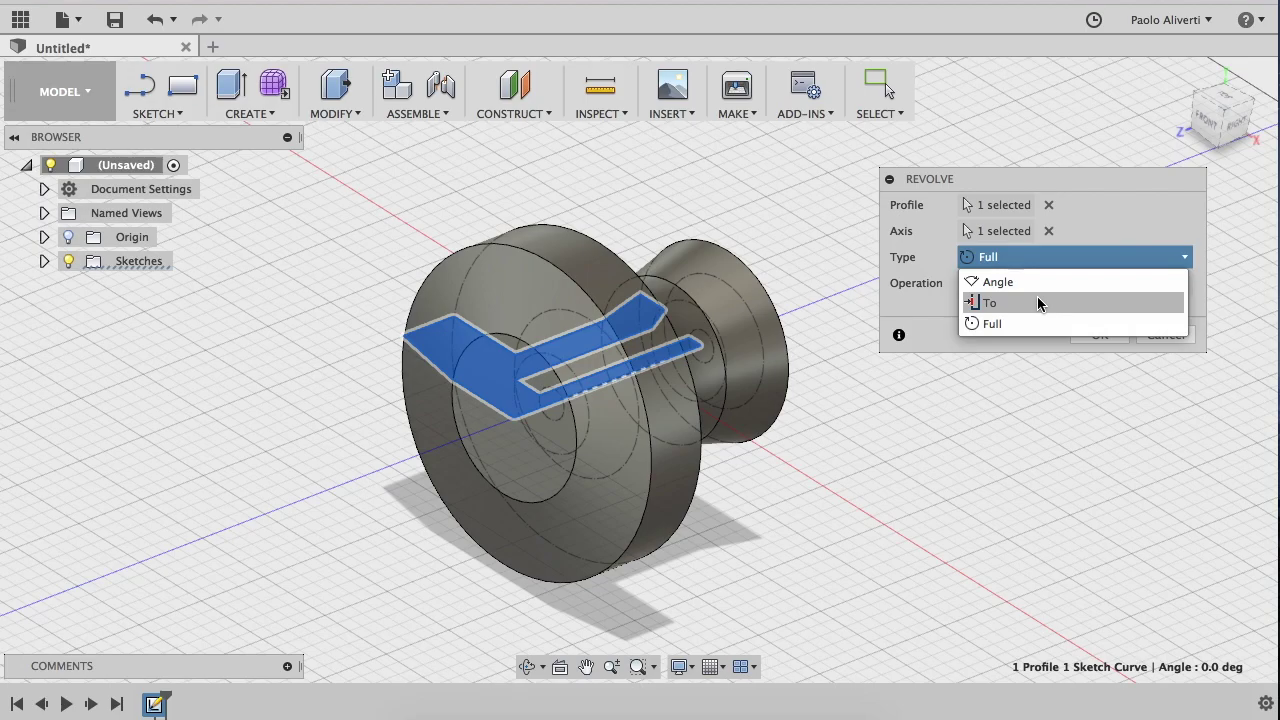
{"action": "left_click", "coordinate": [1103, 190]}
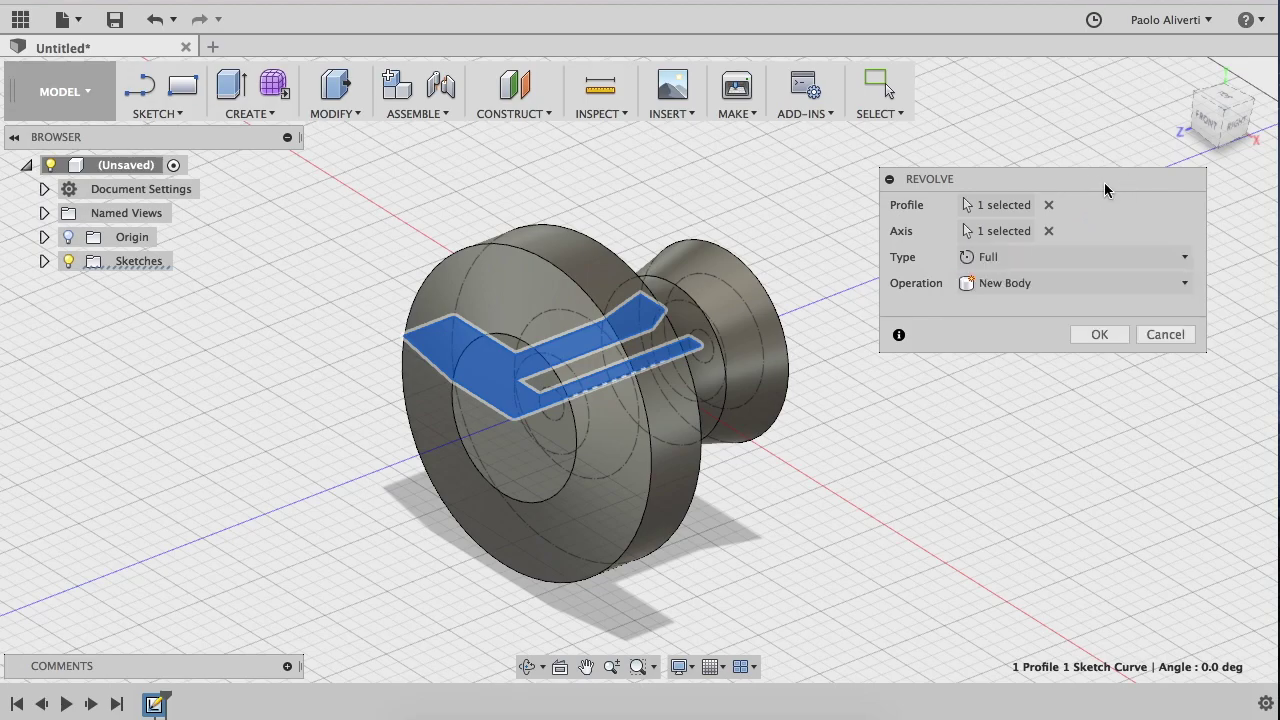
{"action": "left_click", "coordinate": [1040, 258]}
{"action": "left_click", "coordinate": [1032, 282]}
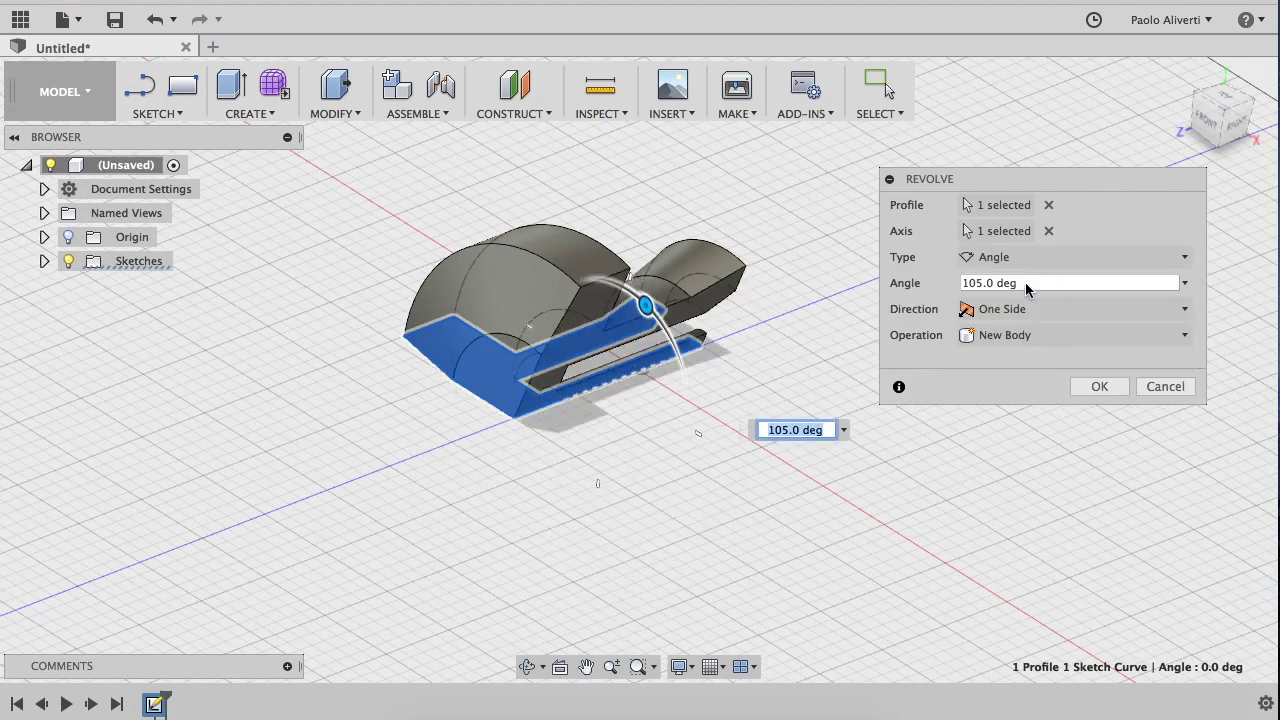
- Set the revolve direction to Two Side at 110 degrees, then to Symmetric
{"action": "left_click", "coordinate": [1033, 312]}
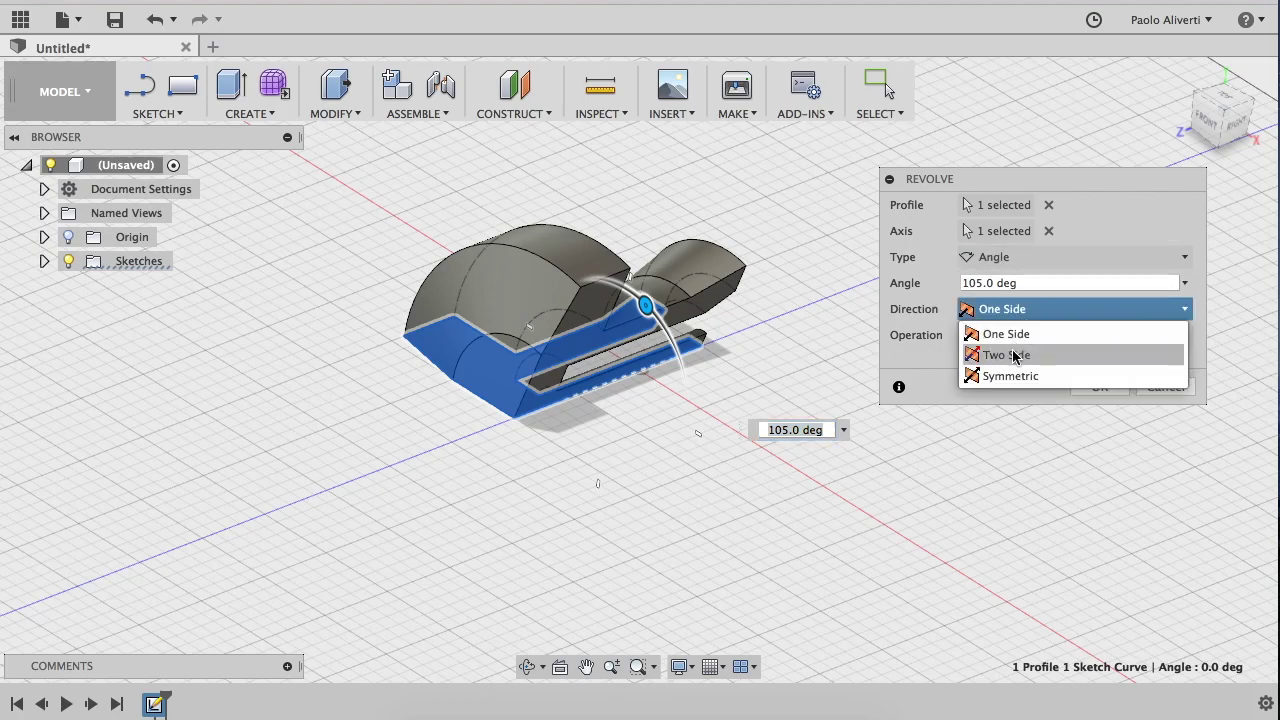
{"action": "left_click", "coordinate": [1013, 354]}
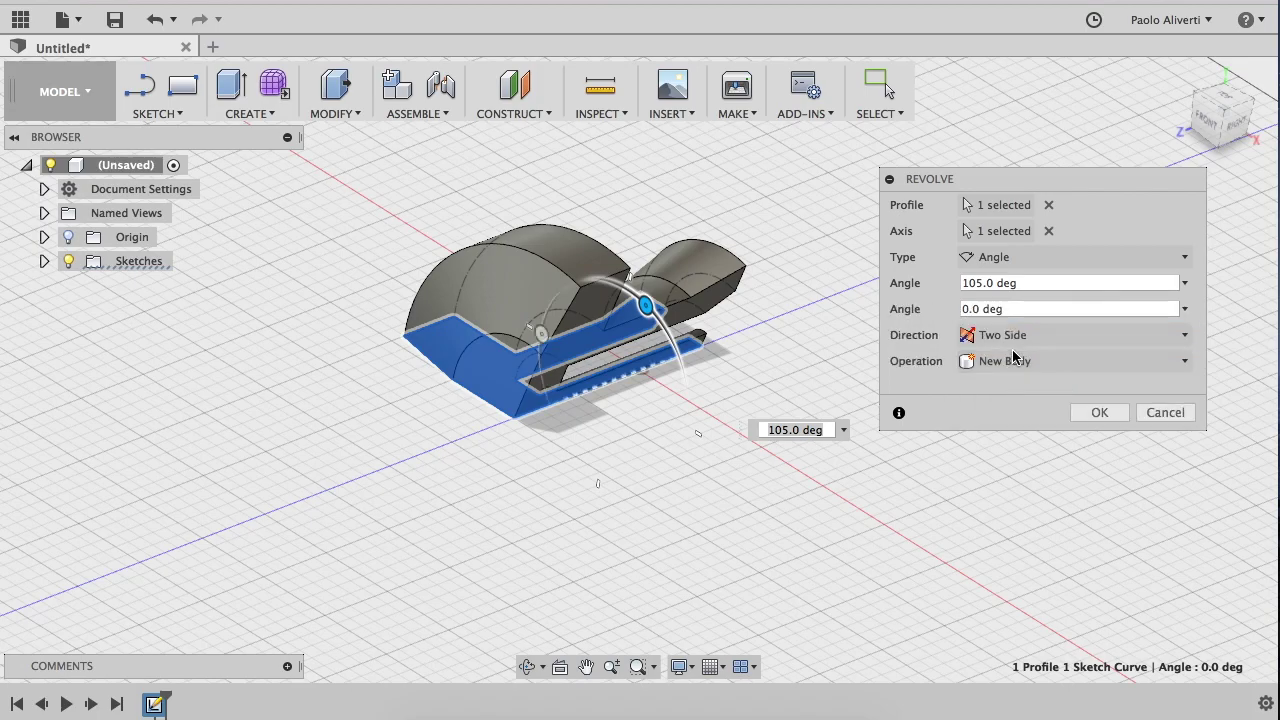
{"action": "left_click_drag", "start_coordinate": [646, 306], "coordinate": [652, 322]}
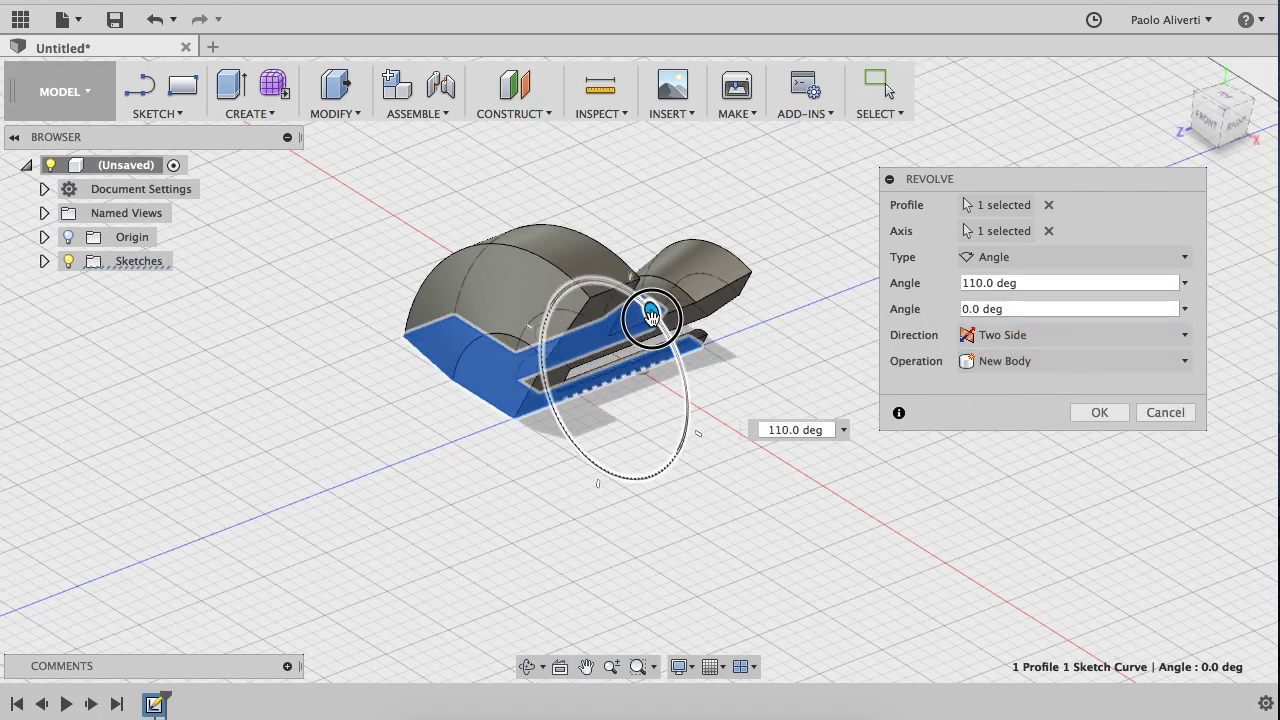
{"action": "left_click", "coordinate": [1025, 335]}
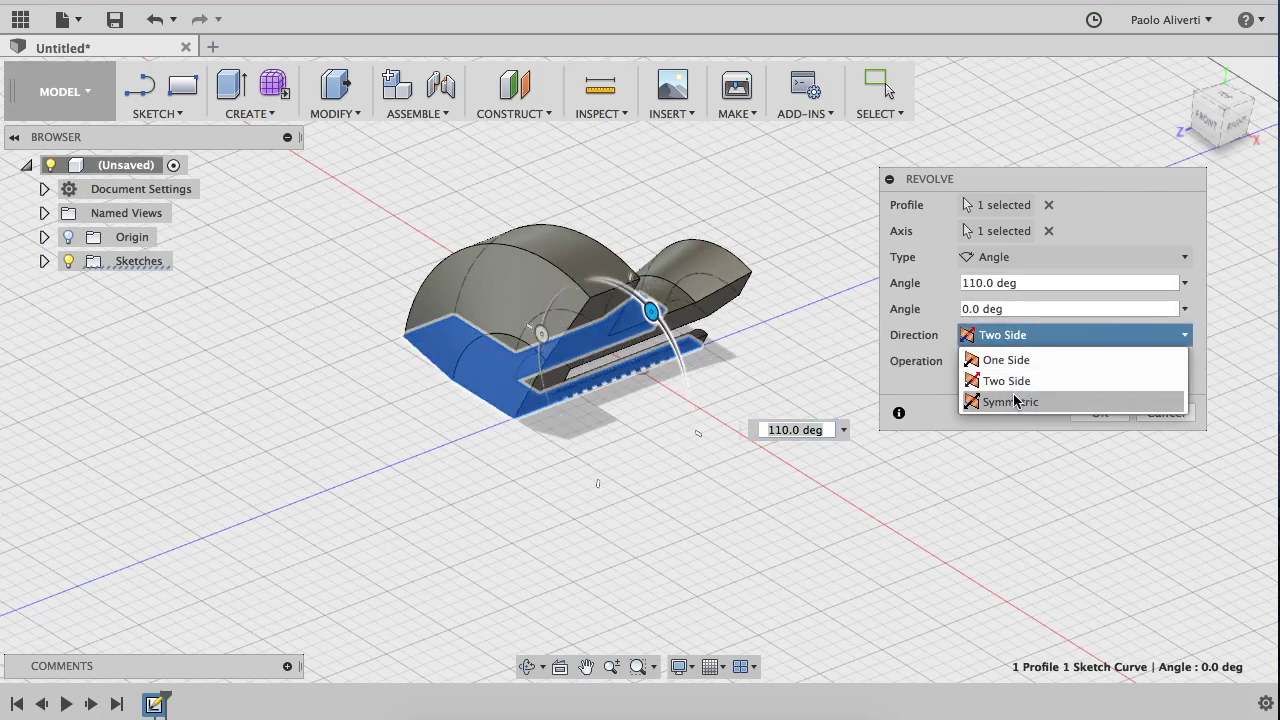
{"action": "left_click", "coordinate": [1013, 400]}
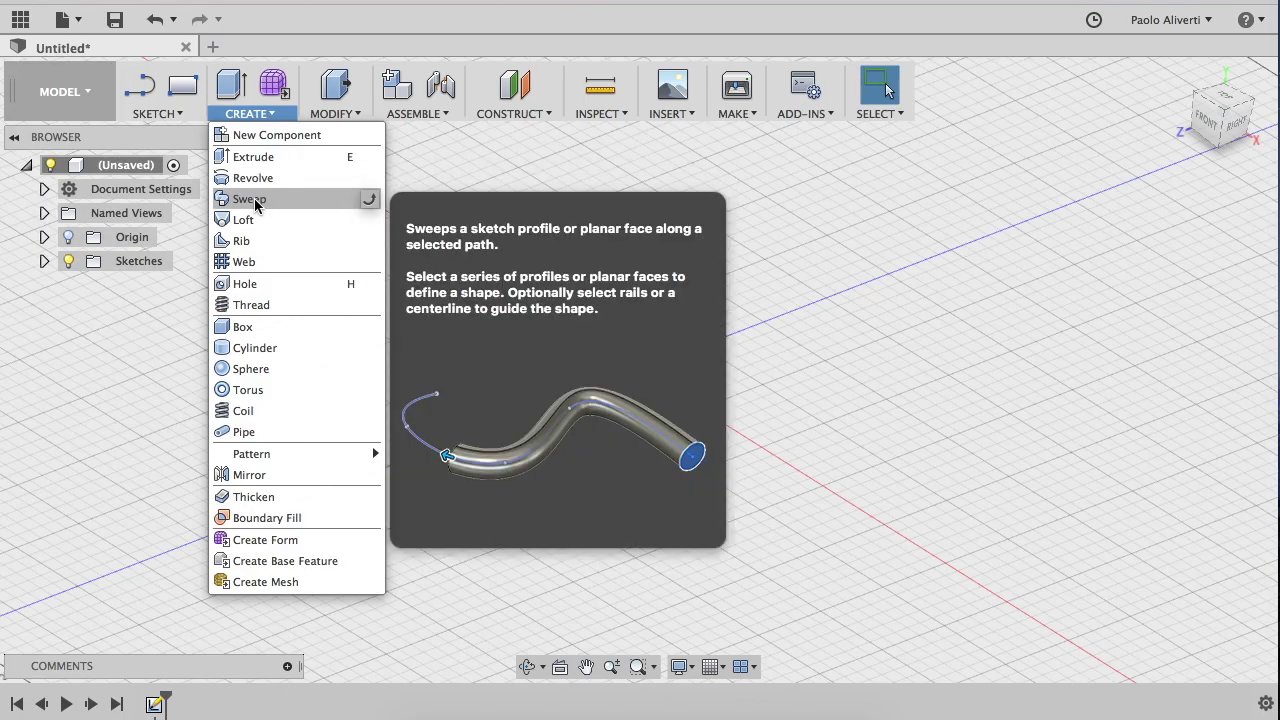
{"action": "left_click", "coordinate": [457, 177]}
- Sketch a 50 mm 2-Point Rectangle square on the vertical front plane
{"action": "left_click", "coordinate": [157, 113]}
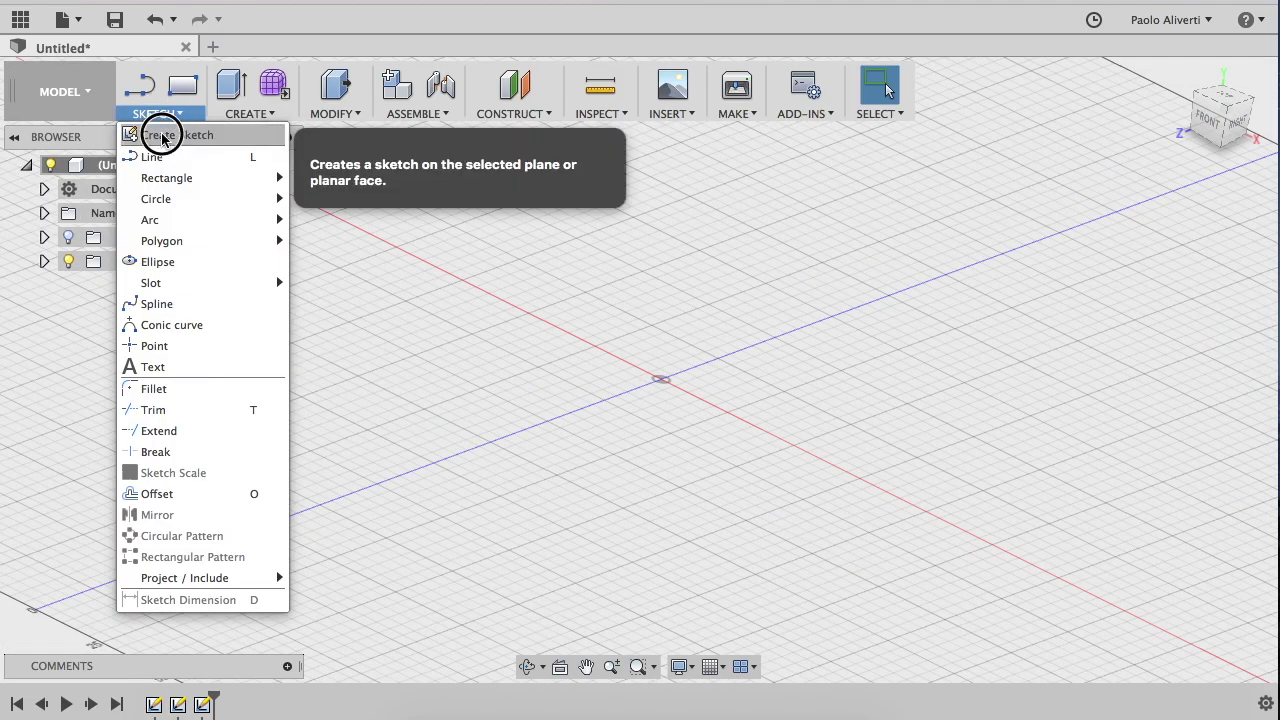
{"action": "left_click", "coordinate": [162, 136]}
{"action": "left_click", "coordinate": [705, 335]}
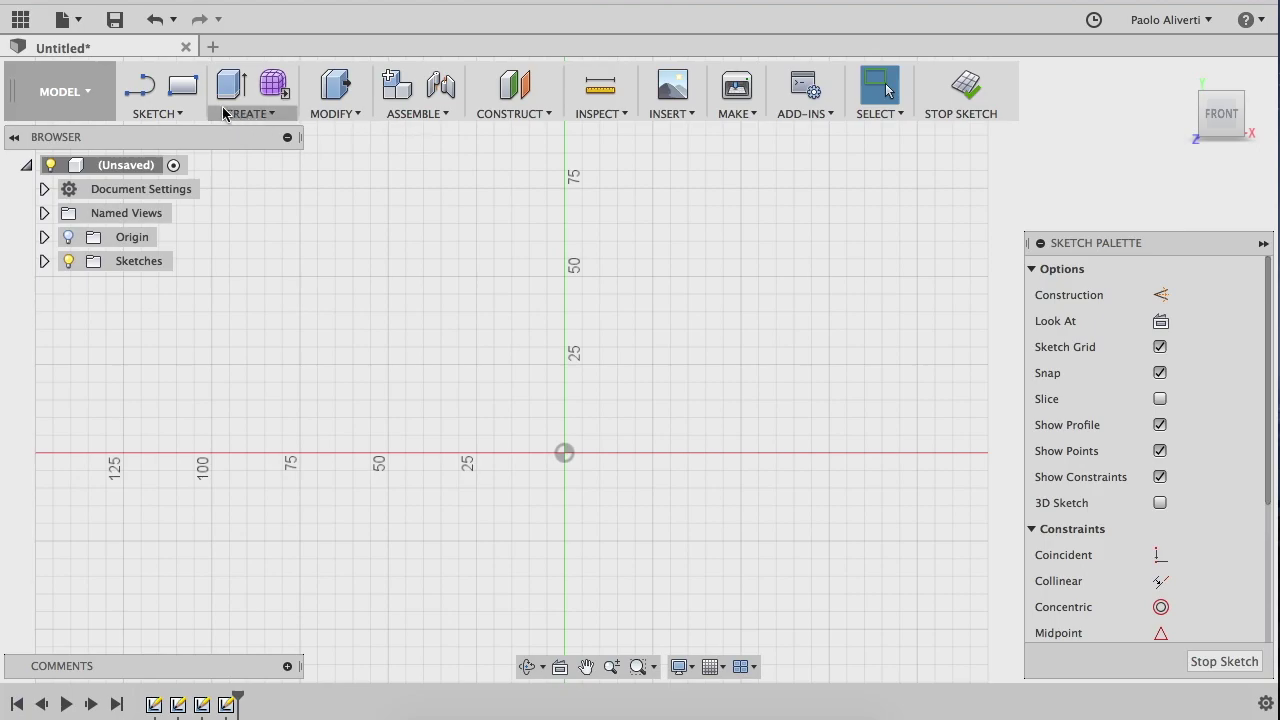
{"action": "left_click", "coordinate": [160, 113]}
{"action": "mouse_move", "coordinate": [166, 178]}
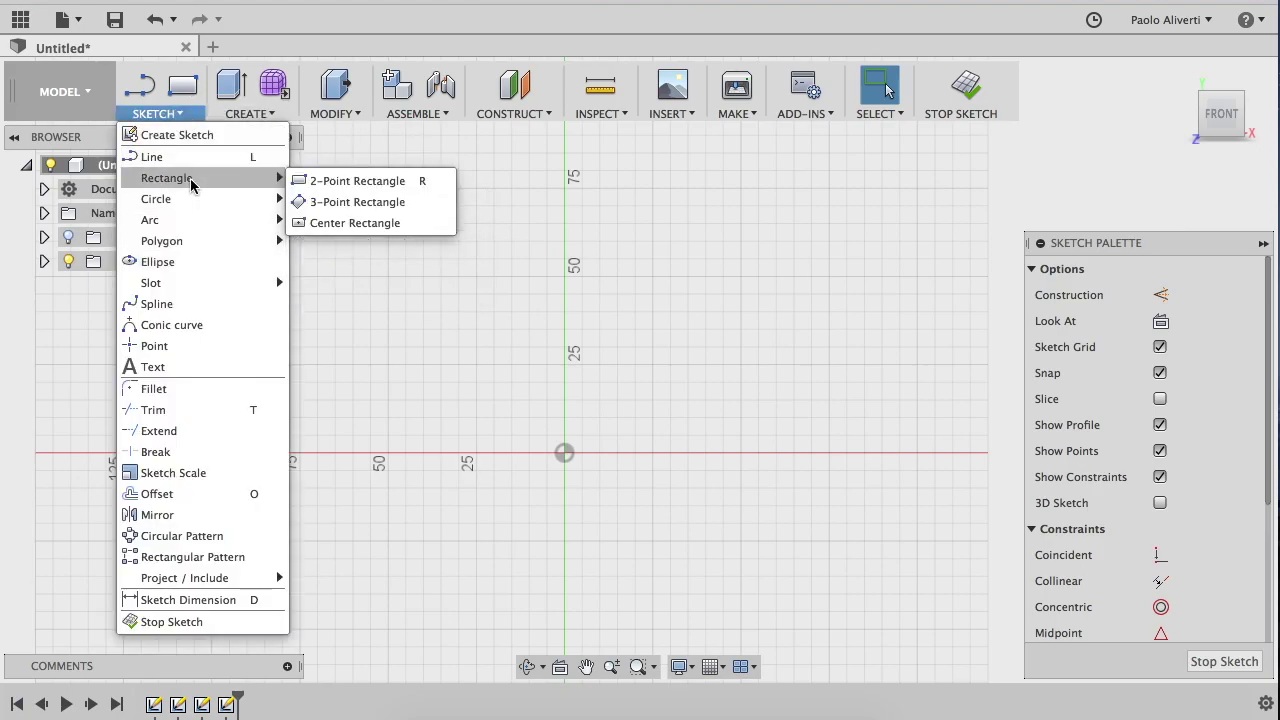
{"action": "left_click", "coordinate": [330, 181]}
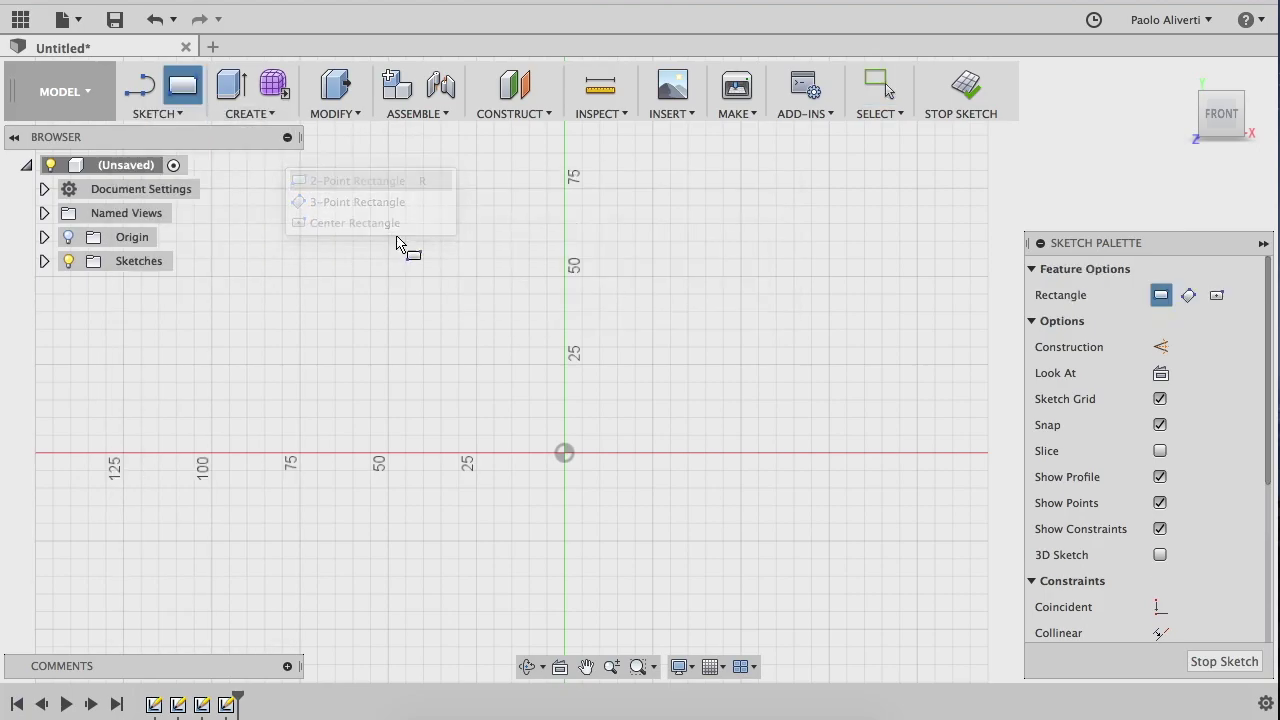
{"action": "left_click", "coordinate": [477, 365]}
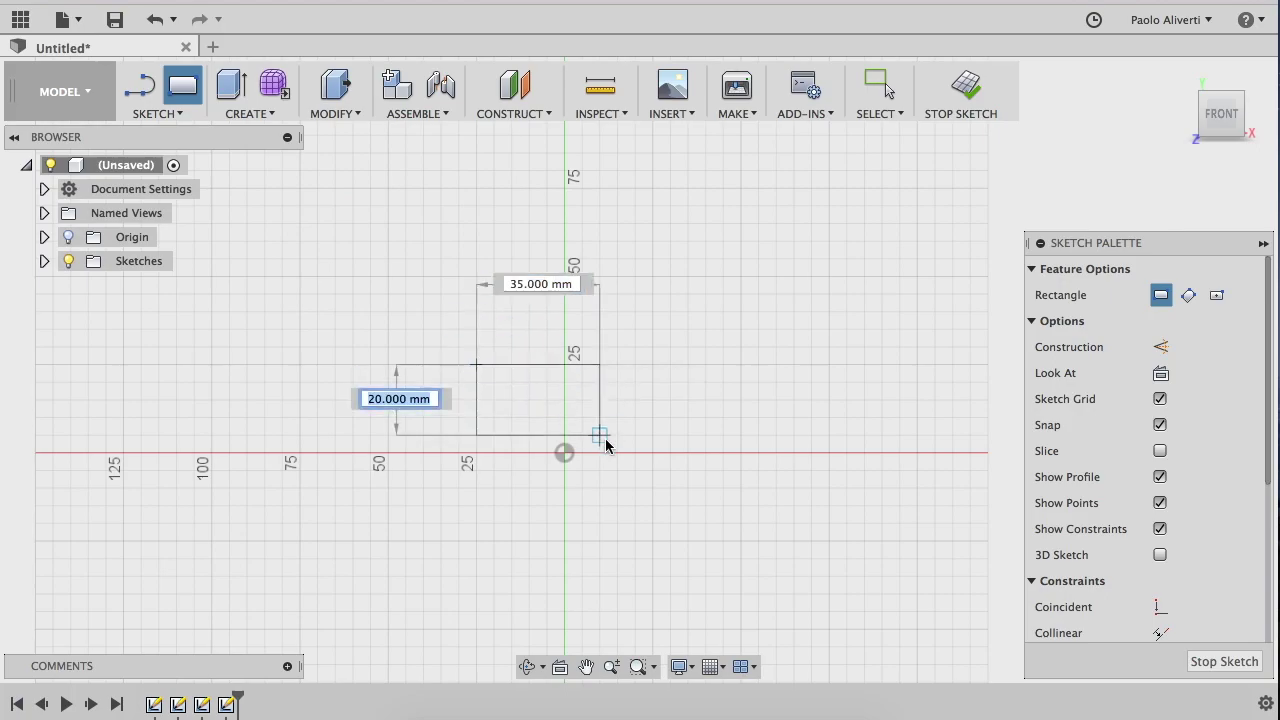
{"action": "left_click", "coordinate": [653, 540]}
- Finish the sketch, orbit to see the square edge-on, and return to the home view
{"action": "left_click", "coordinate": [965, 95]}
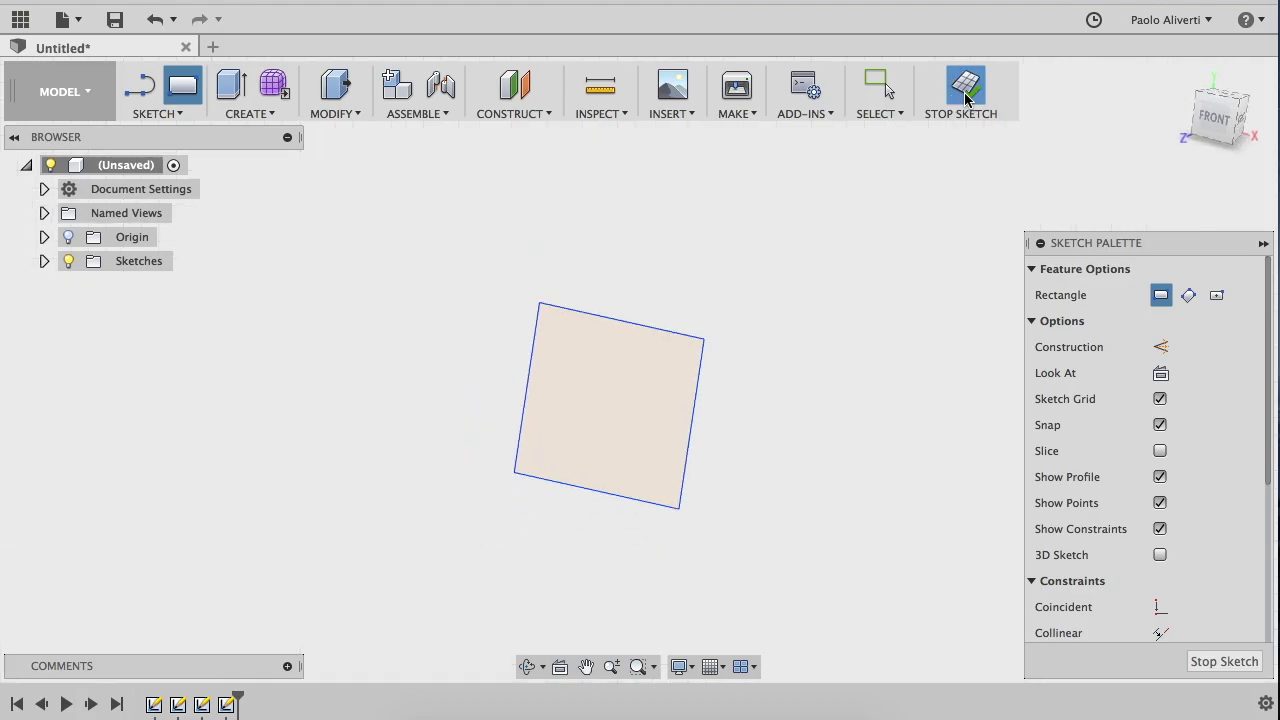
{"action": "mouse_move", "coordinate": [1222, 118]}
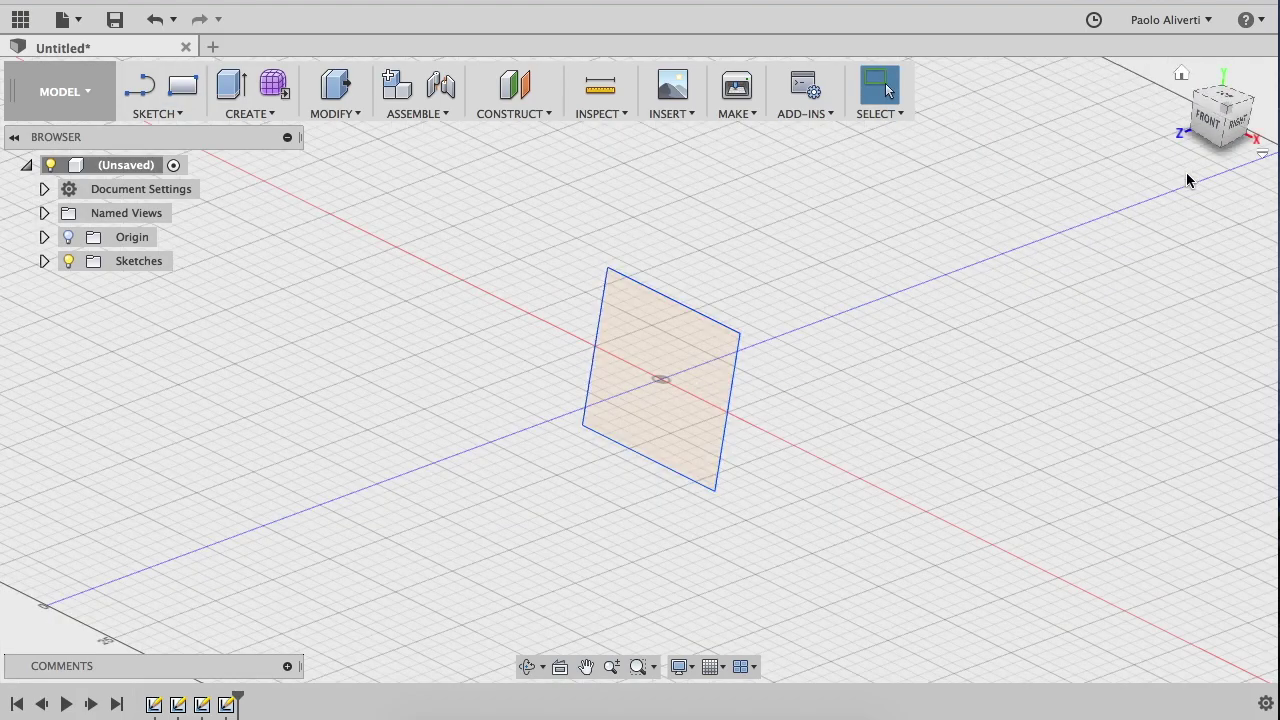
{"action": "mouse_move", "coordinate": [1228, 135]}
{"action": "left_mouse_down"}
{"action": "mouse_move", "coordinate": [1103, 104]}
{"action": "mouse_move", "coordinate": [1184, 116]}
{"action": "left_mouse_up"}
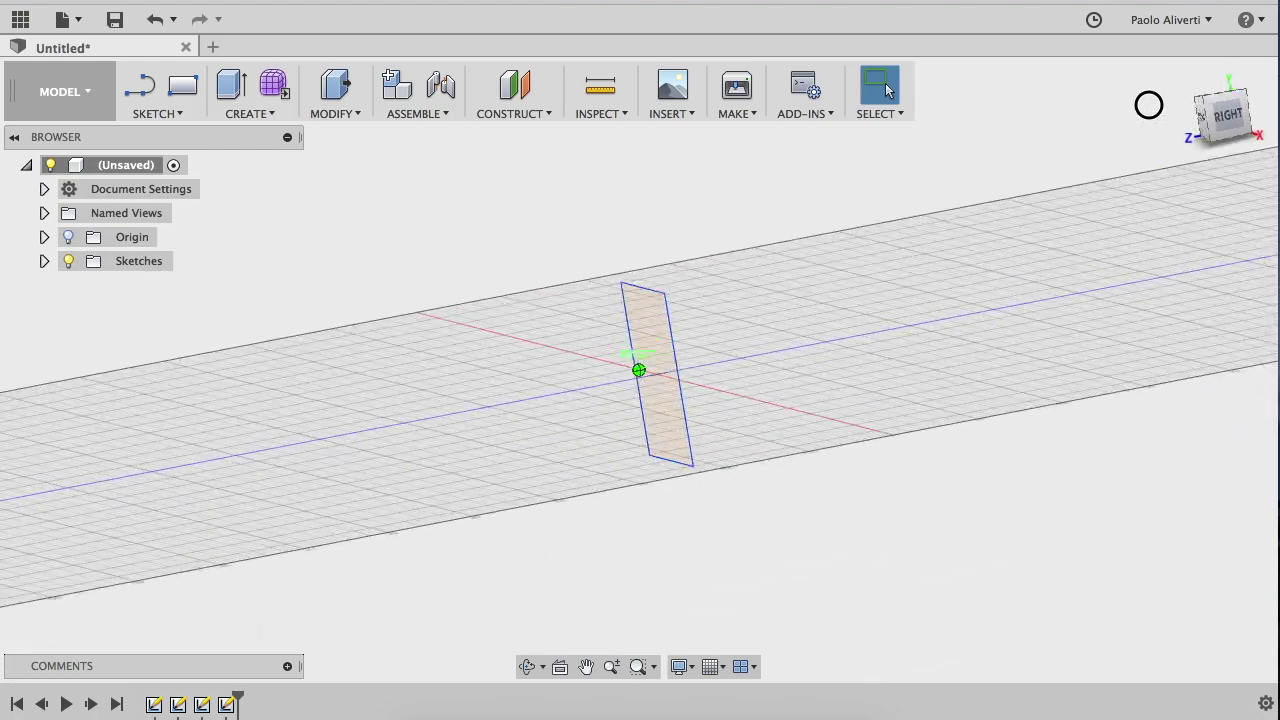
{"action": "left_click", "coordinate": [1181, 74]}
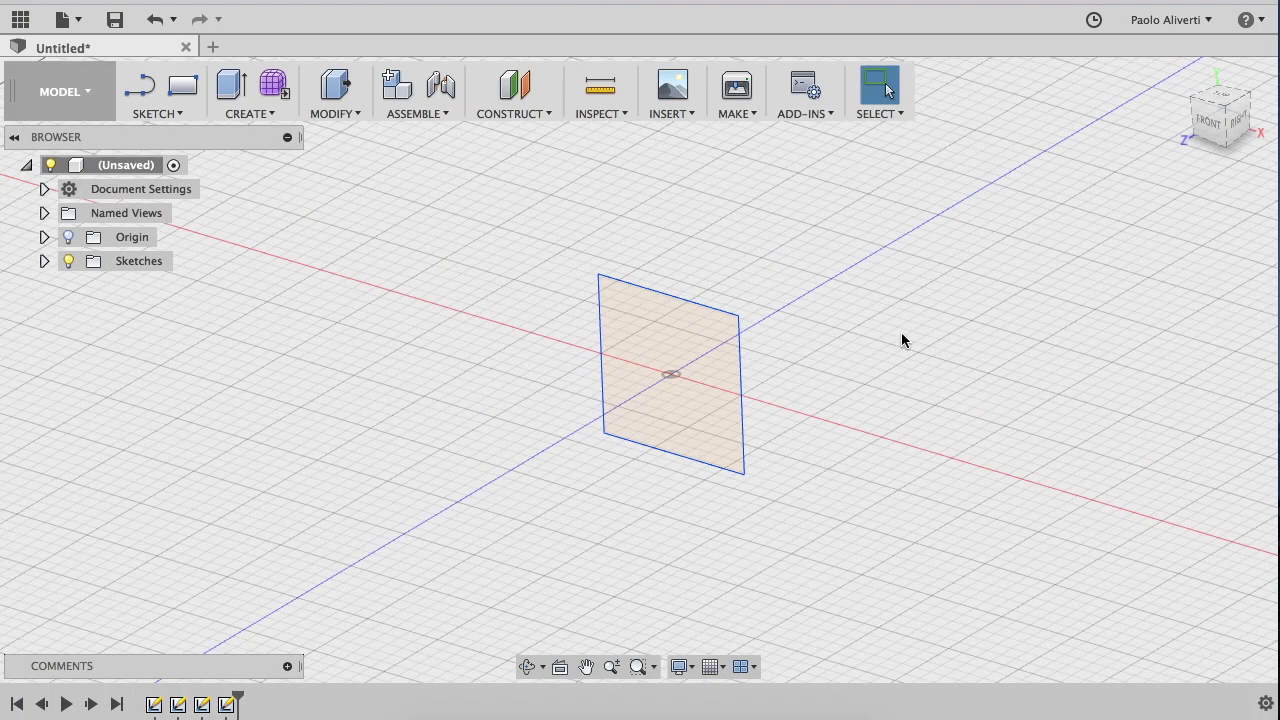
{"action": "left_click", "coordinate": [158, 114]}
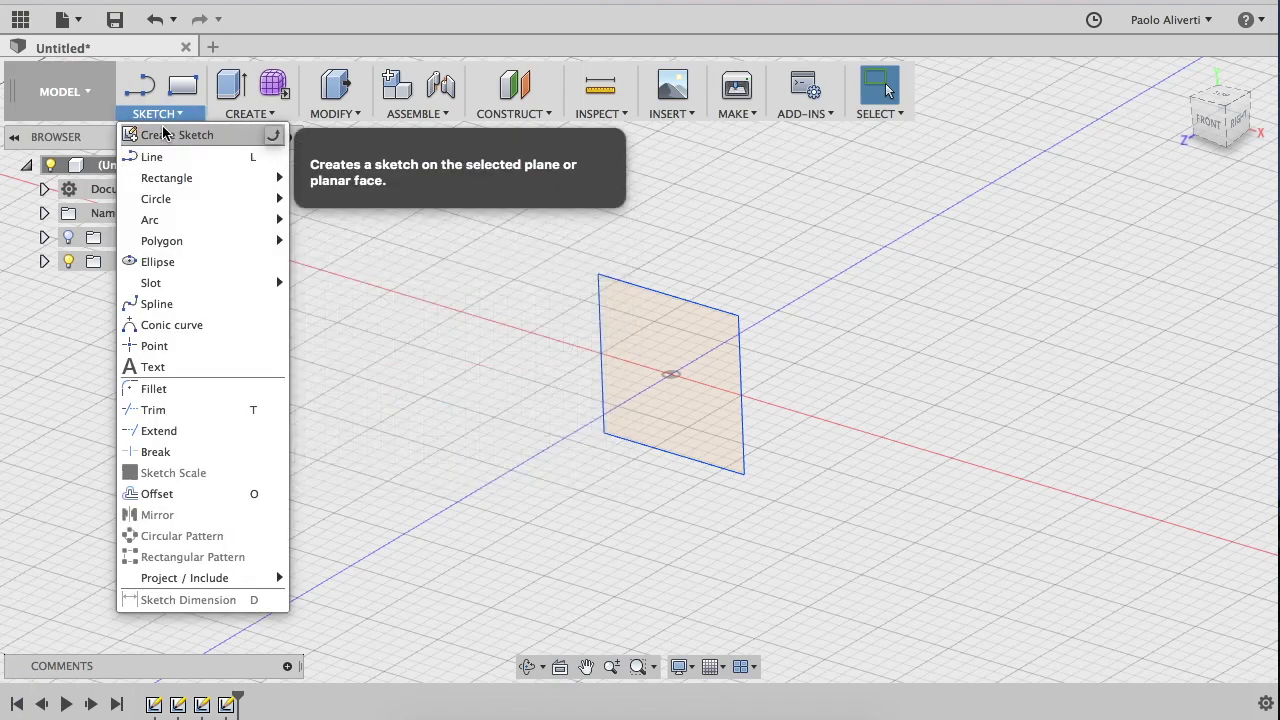
- Start a new sketch on the horizontal plane, tilted for a better view
{"action": "left_click", "coordinate": [155, 134]}
{"action": "left_click", "coordinate": [682, 407]}
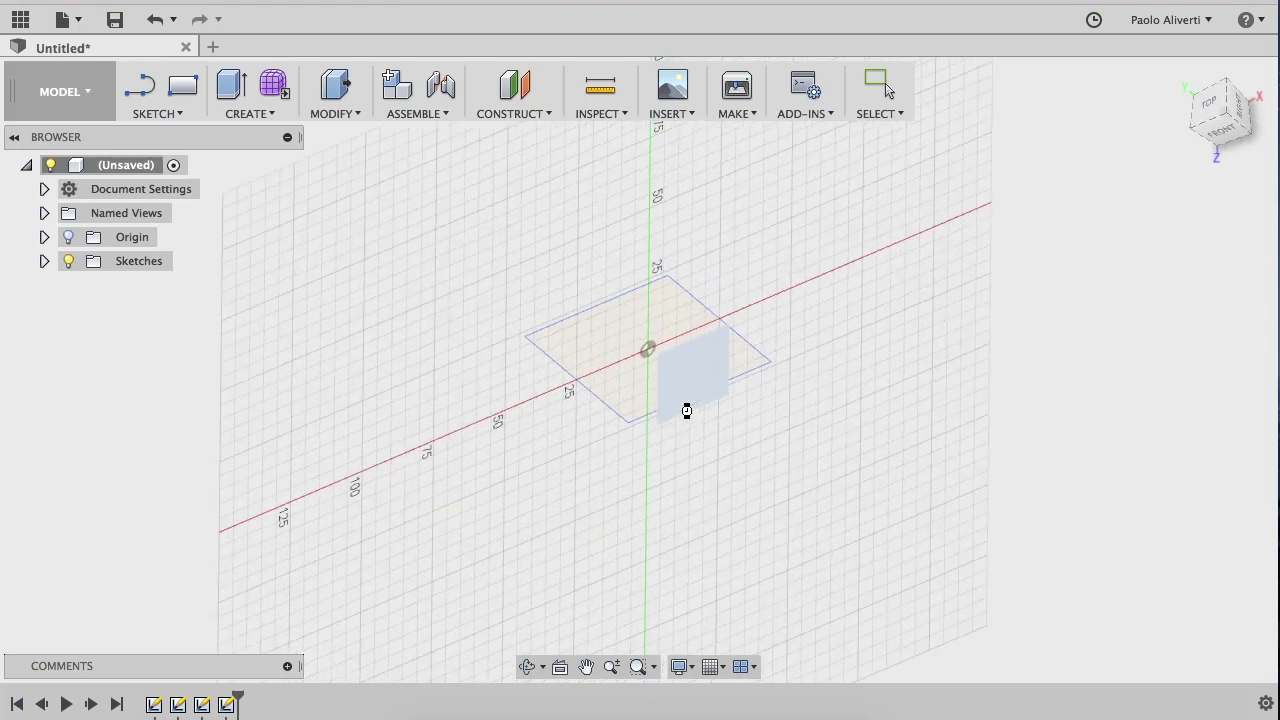
{"action": "mouse_move", "coordinate": [1220, 118]}
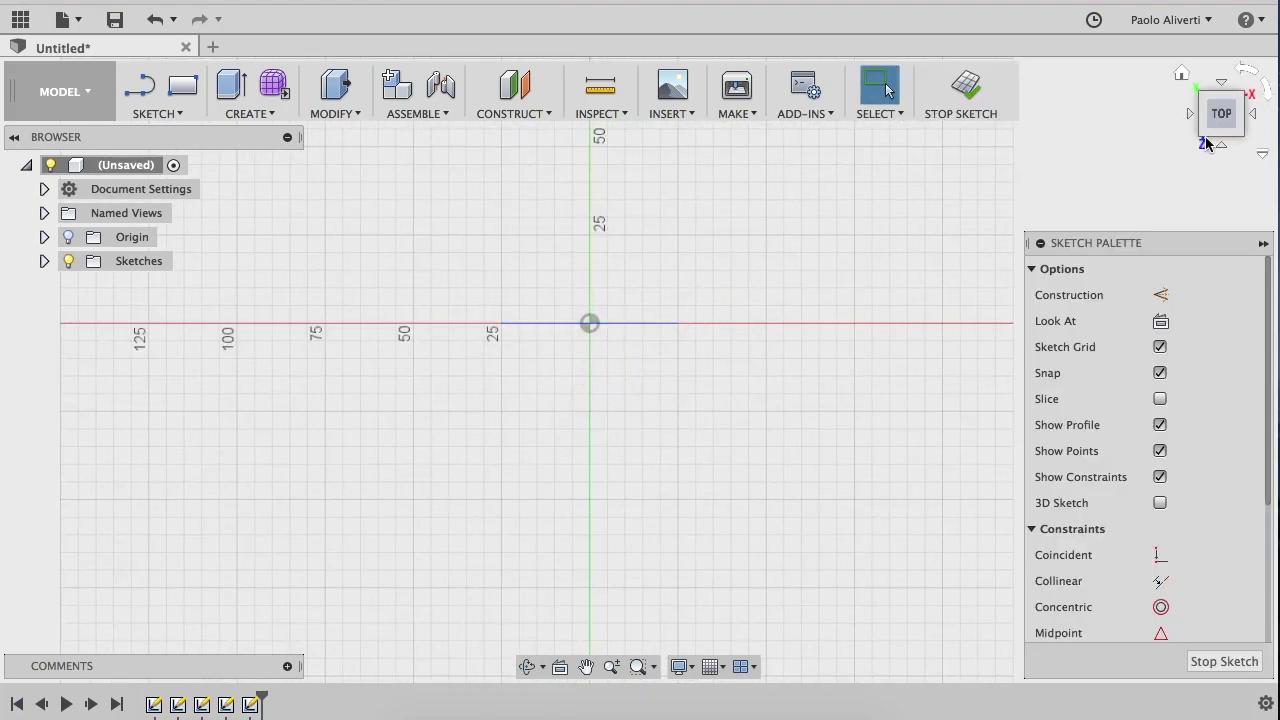
{"action": "left_click_drag", "start_coordinate": [1240, 137], "coordinate": [1238, 100]}
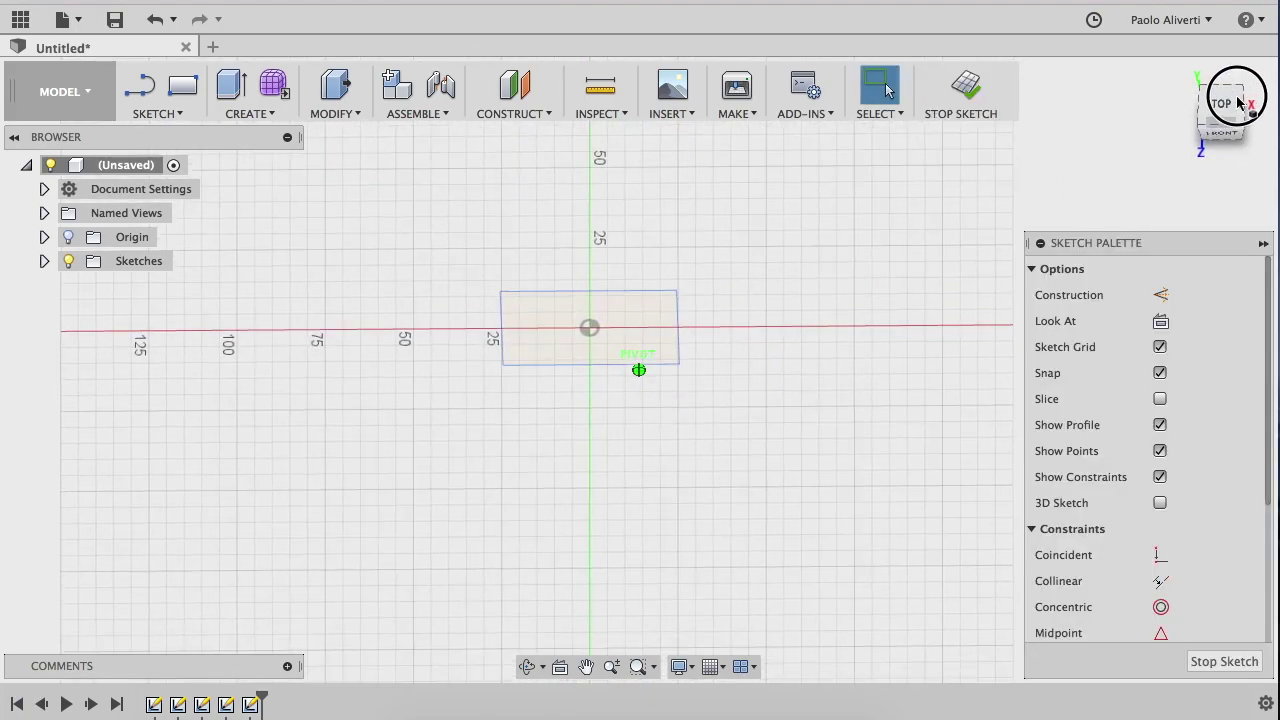
{"action": "left_click_drag", "start_coordinate": [1241, 140], "coordinate": [1196, 94]}
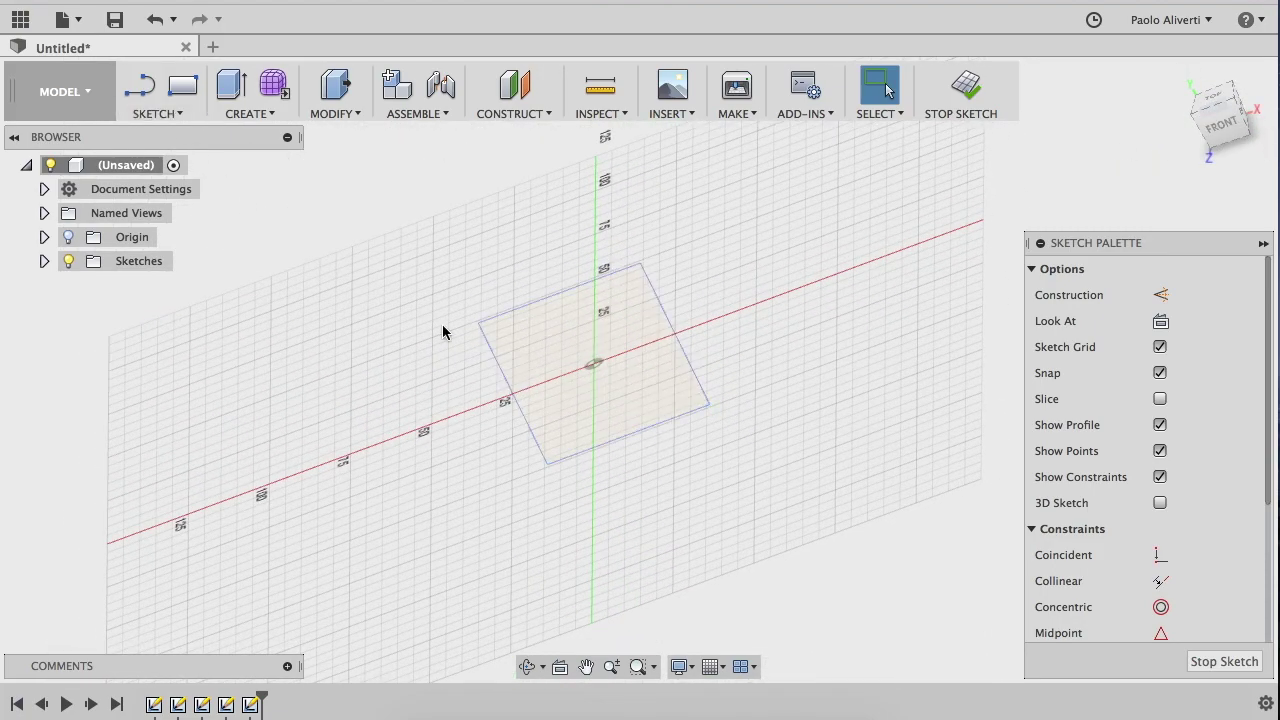
- Draw a three-segment line path from the square's centre, beginning with a 75 mm drop
{"action": "key", "text": "l"}
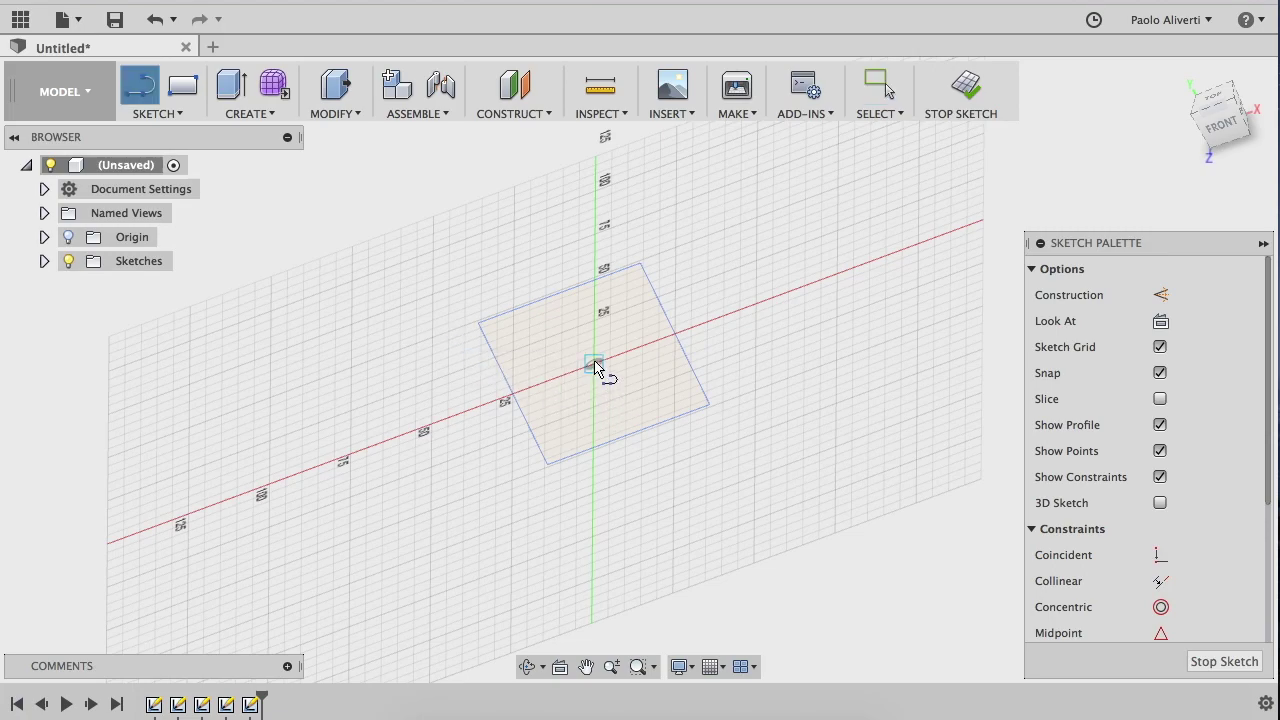
{"action": "left_click", "coordinate": [594, 366]}
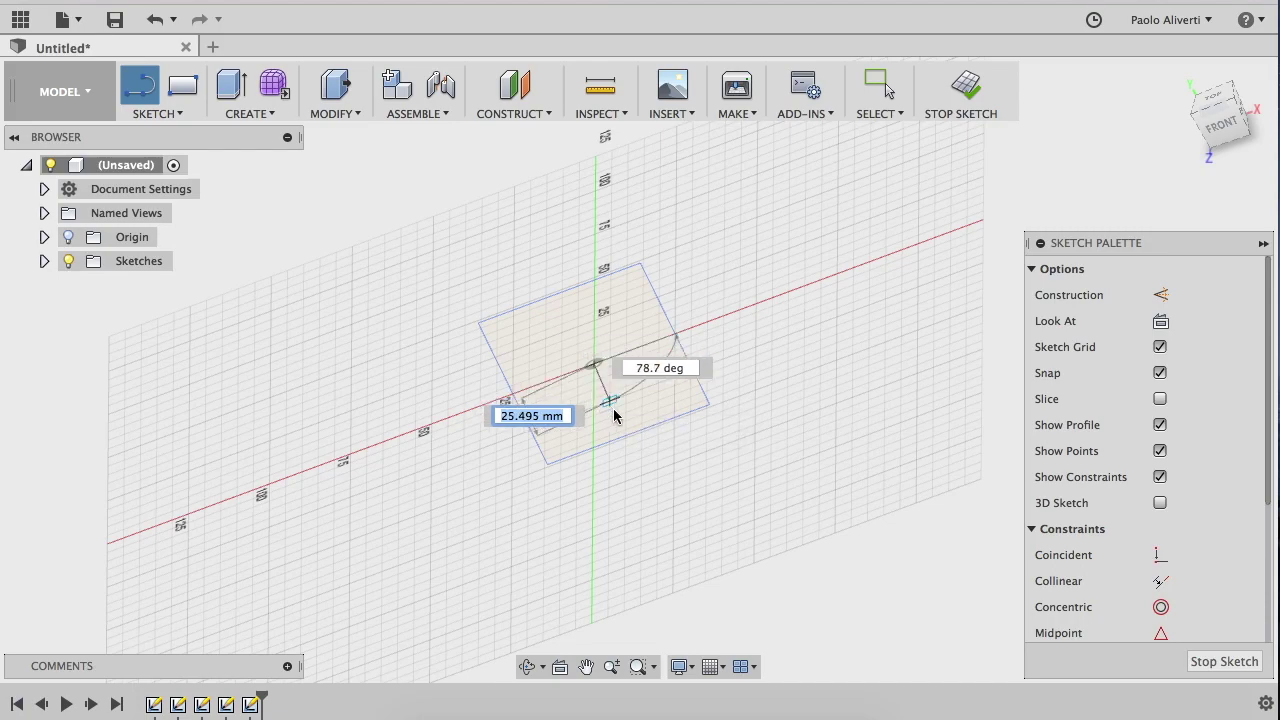
{"action": "left_click", "coordinate": [594, 488]}
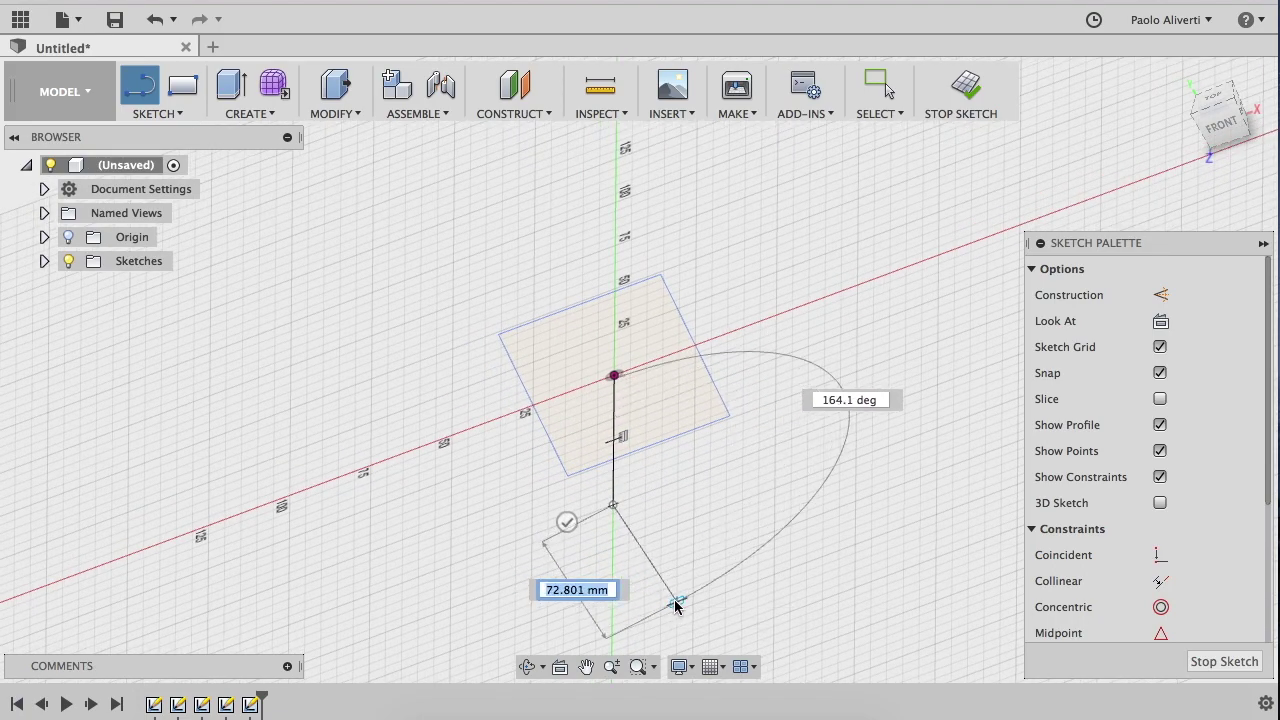
{"action": "left_click", "coordinate": [692, 603]}
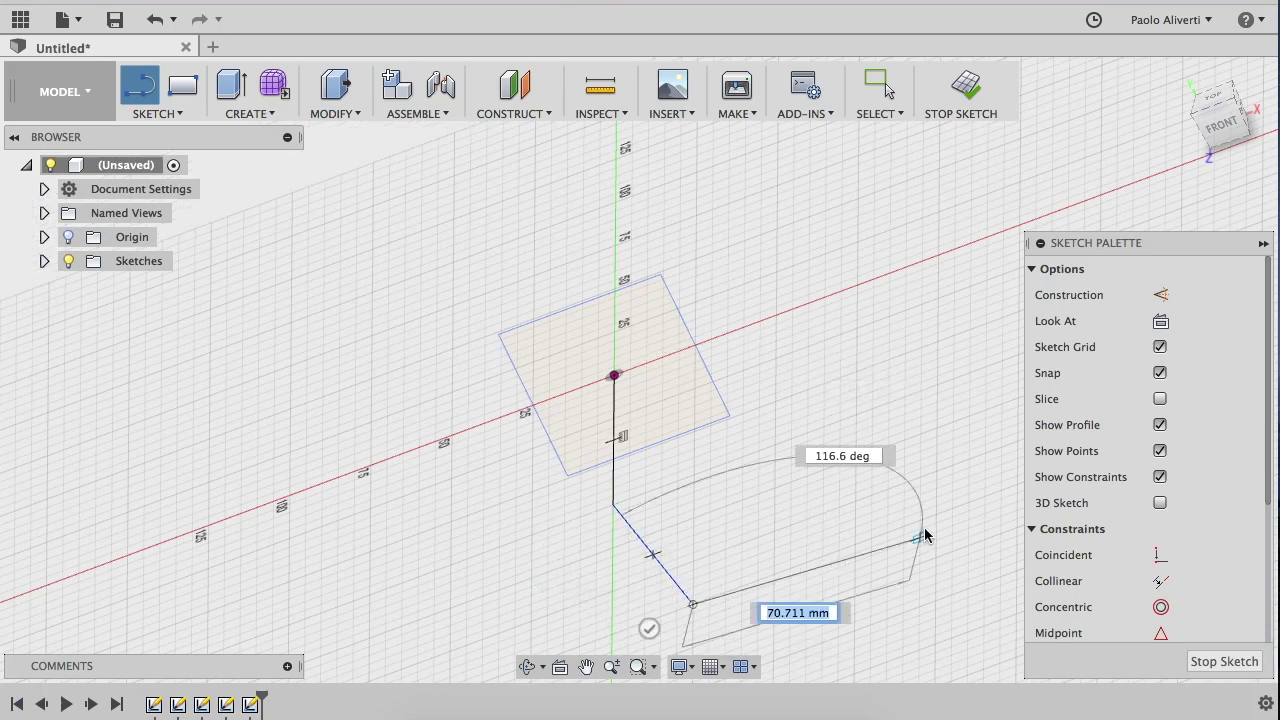
{"action": "left_click", "coordinate": [936, 516]}
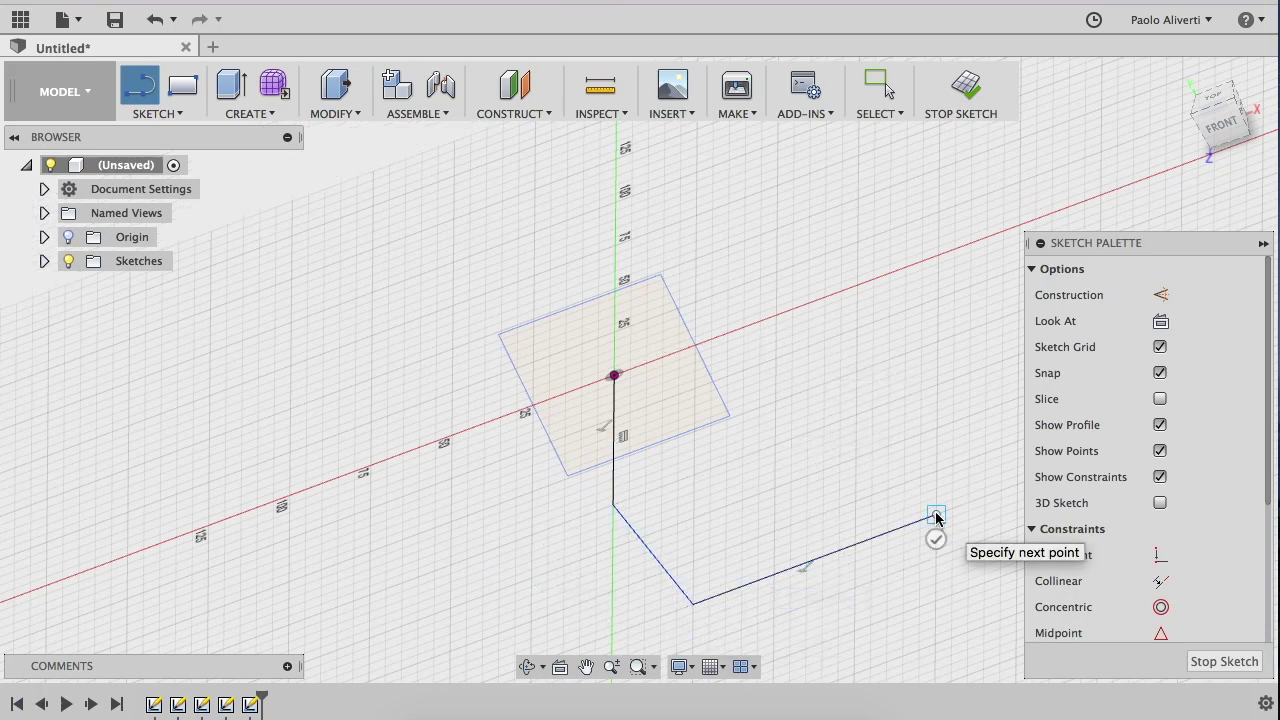
{"action": "key", "text": "Escape"}
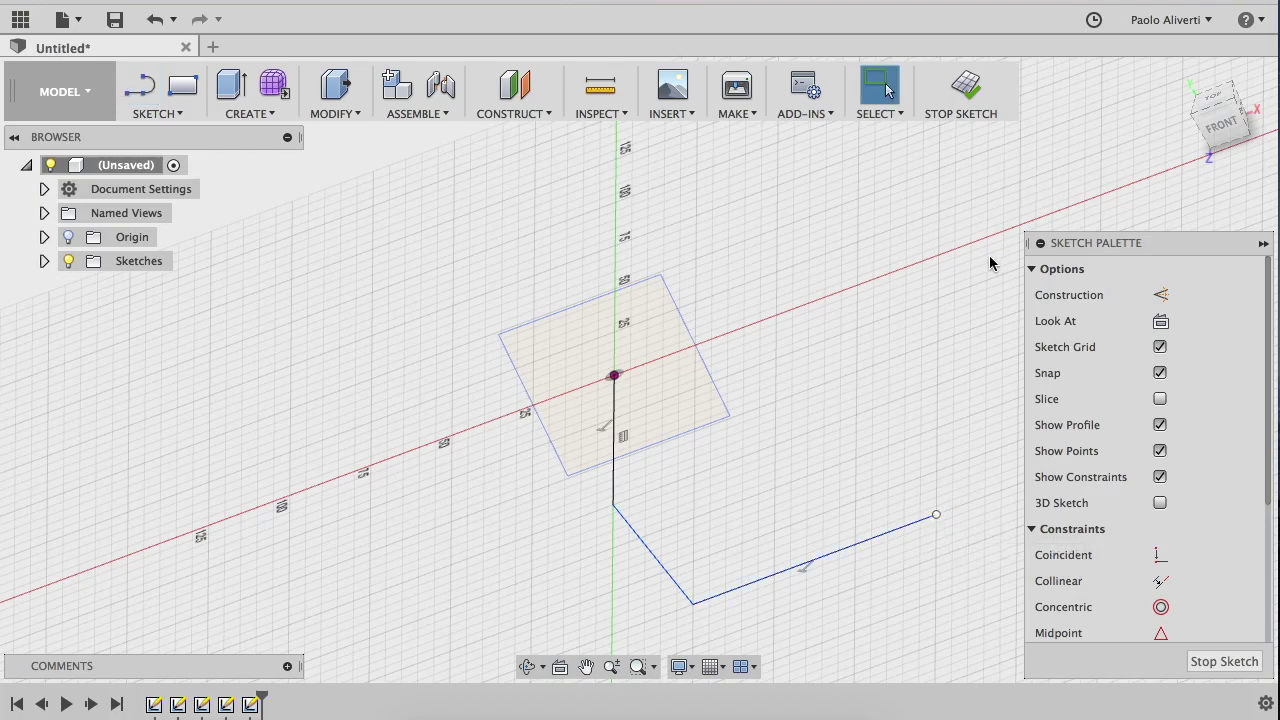
{"action": "left_click", "coordinate": [960, 84]}
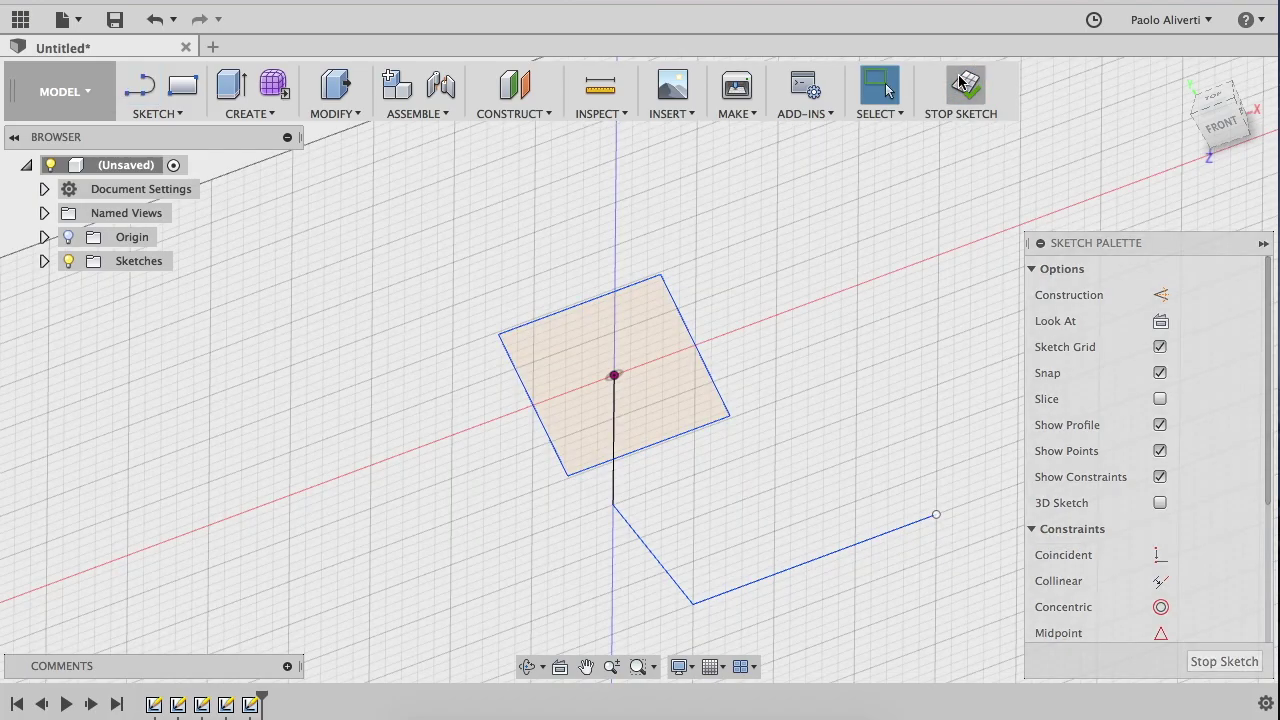
- Sweep the 50 mm square profile along the bent line path into a new solid
{"action": "left_click", "coordinate": [1228, 112]}
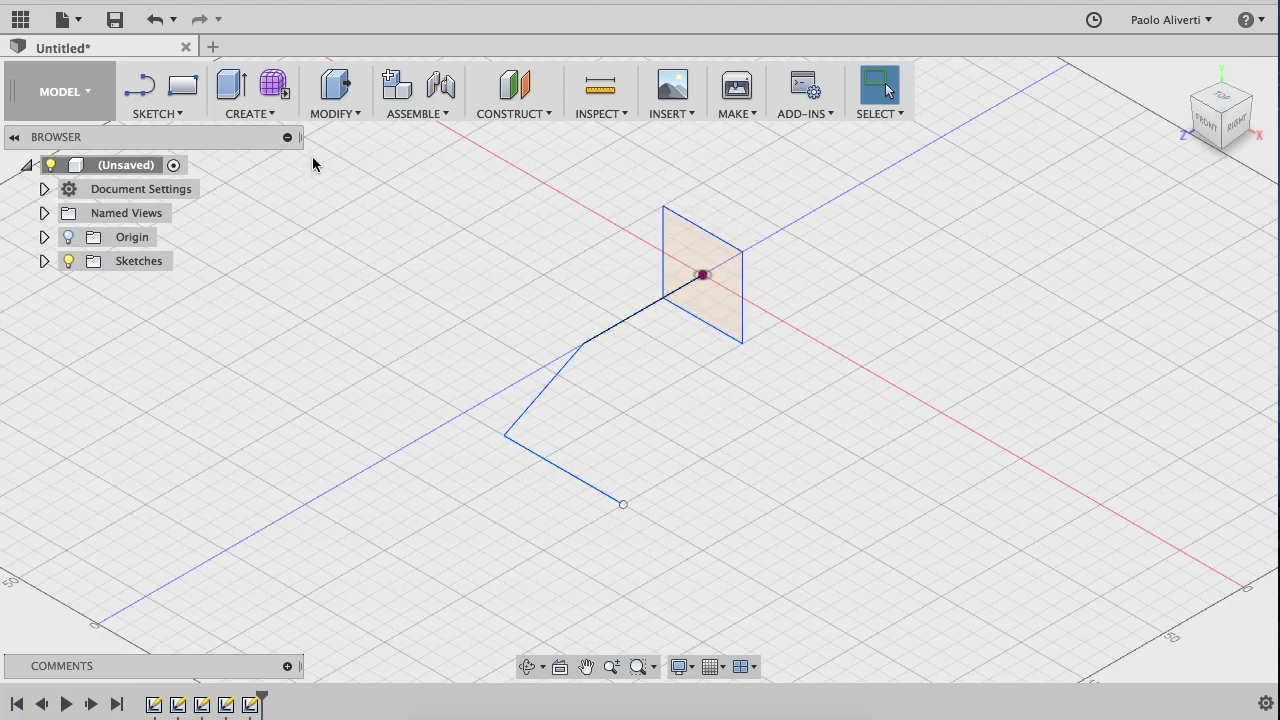
{"action": "left_click", "coordinate": [244, 115]}
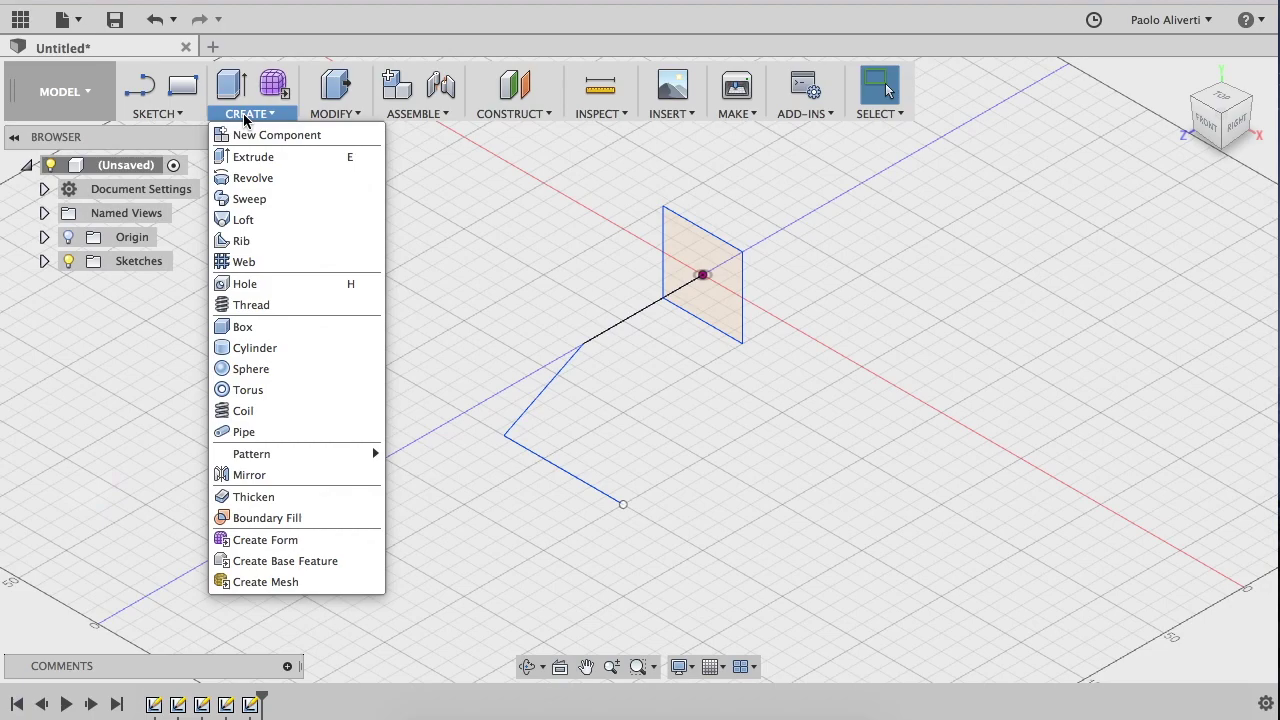
{"action": "left_click", "coordinate": [249, 200]}
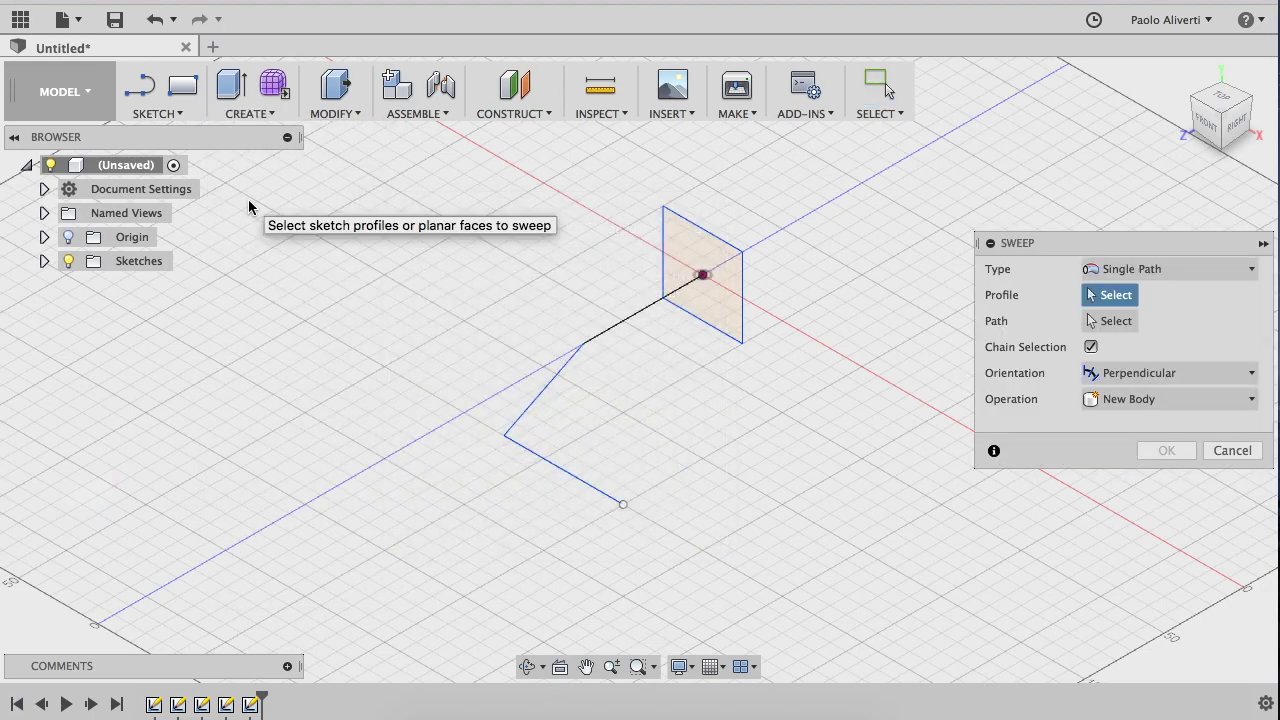
{"action": "left_click", "coordinate": [725, 268]}
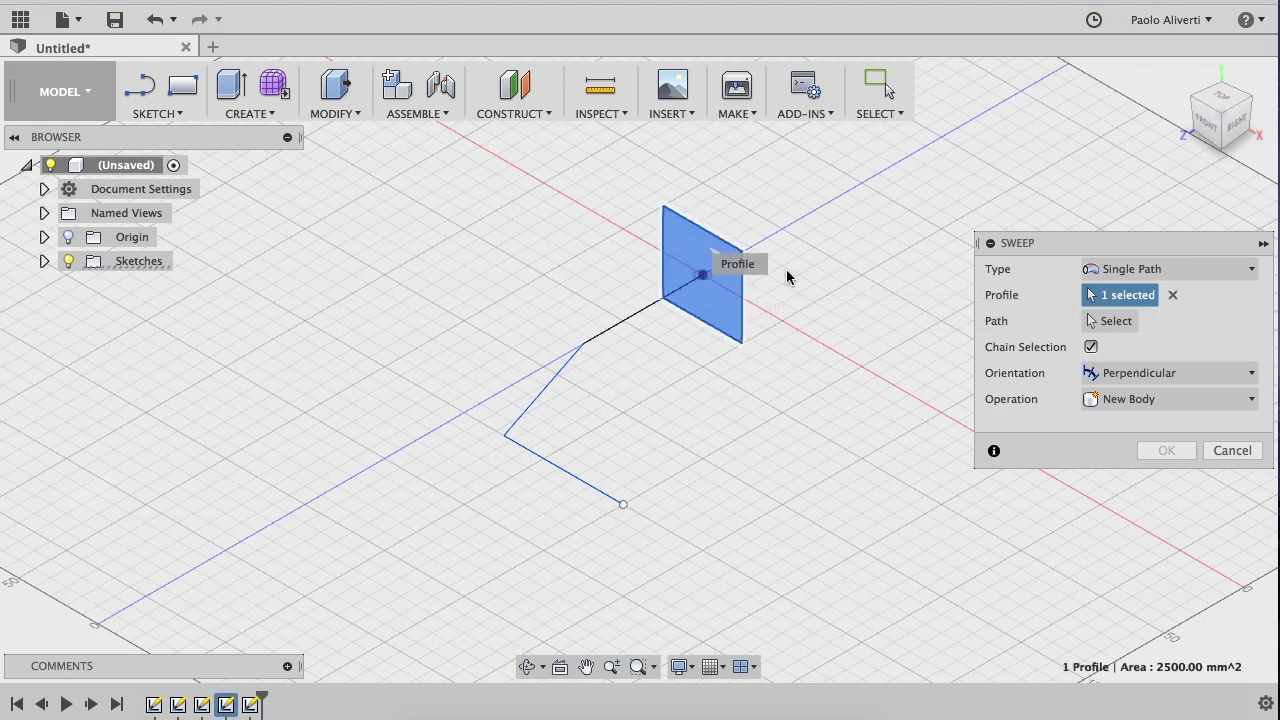
{"action": "left_click", "coordinate": [625, 320]}
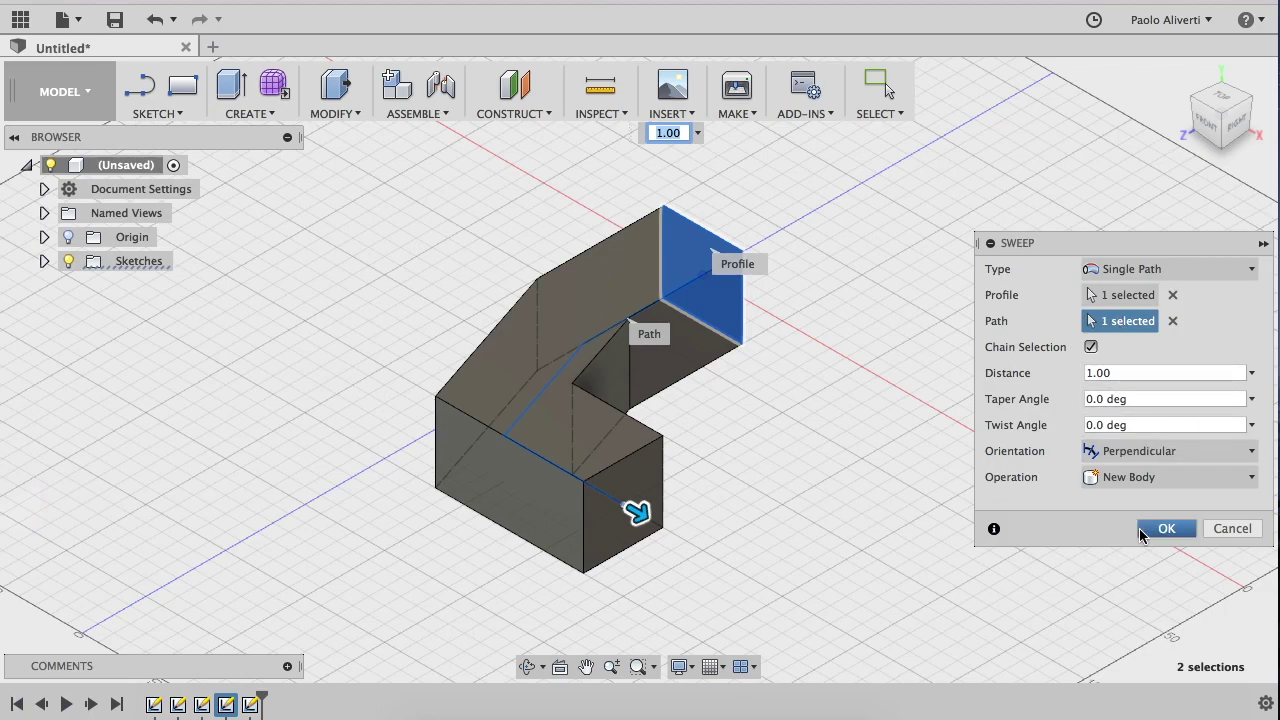
{"action": "left_click", "coordinate": [1163, 529]}
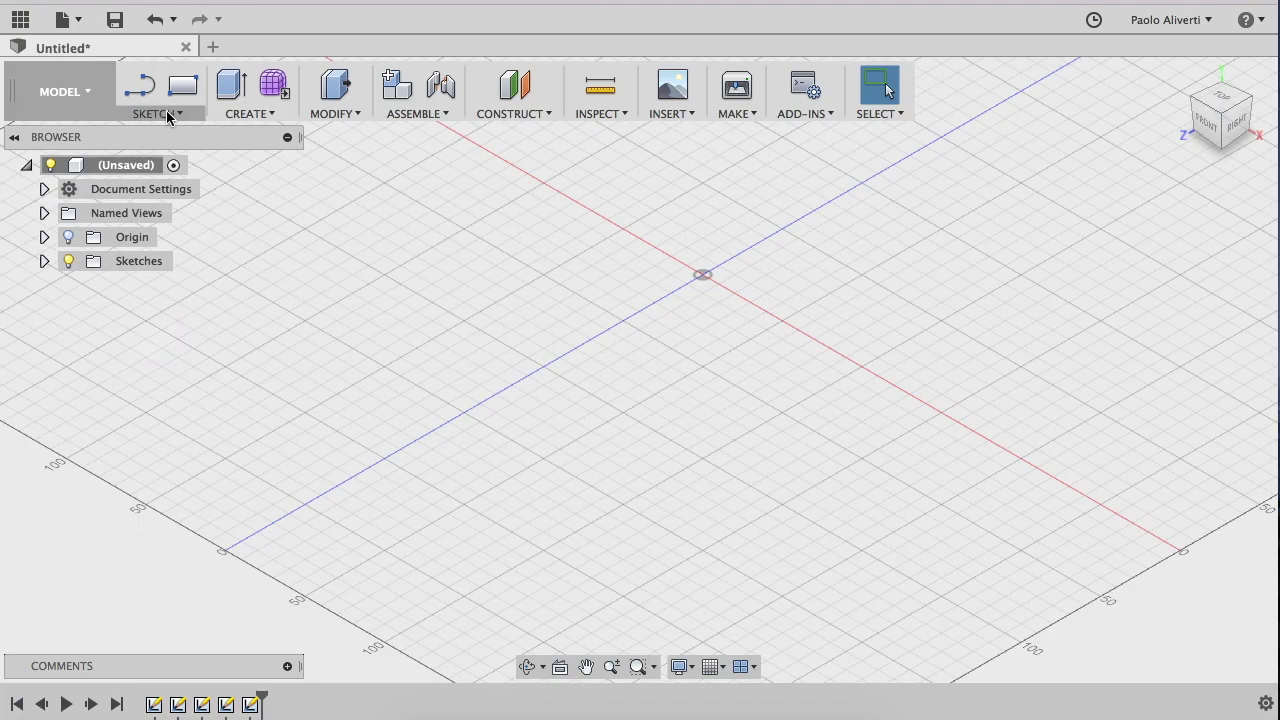
- Create a 50 mm Box primitive cube on the ground plane as a new body
{"action": "left_click", "coordinate": [257, 116]}
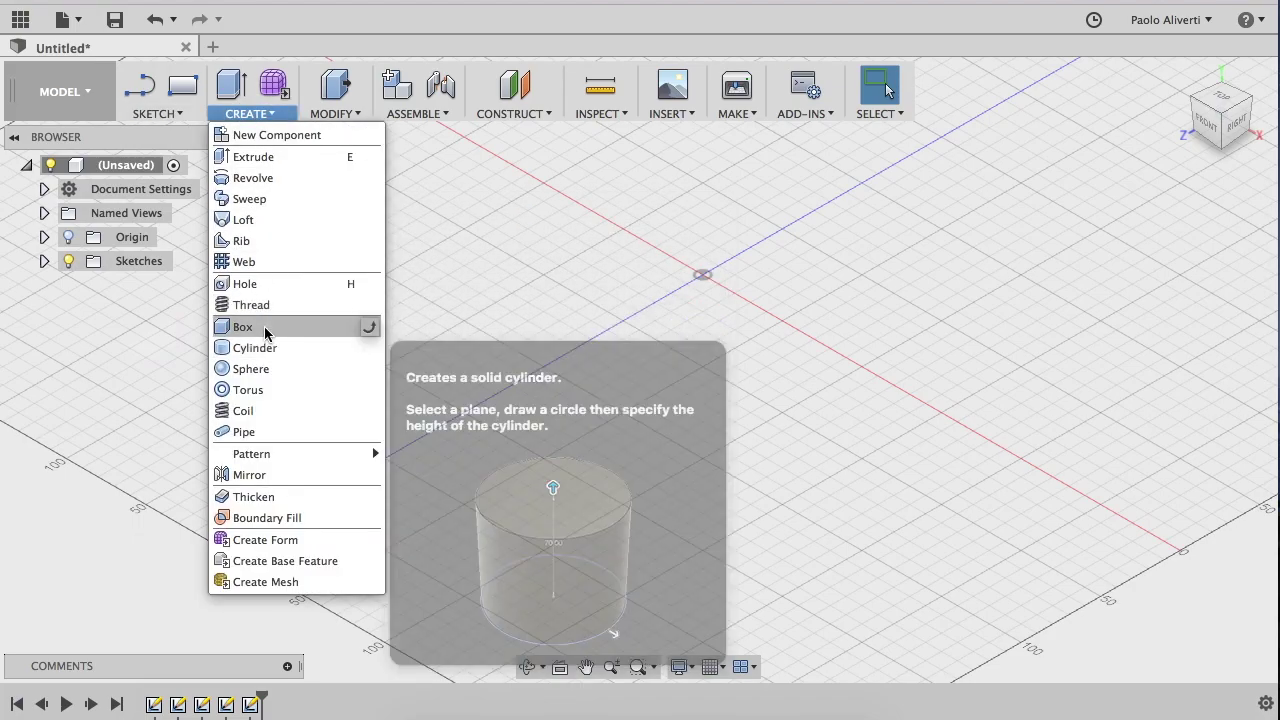
{"action": "left_click", "coordinate": [264, 327]}
{"action": "left_click", "coordinate": [690, 328]}
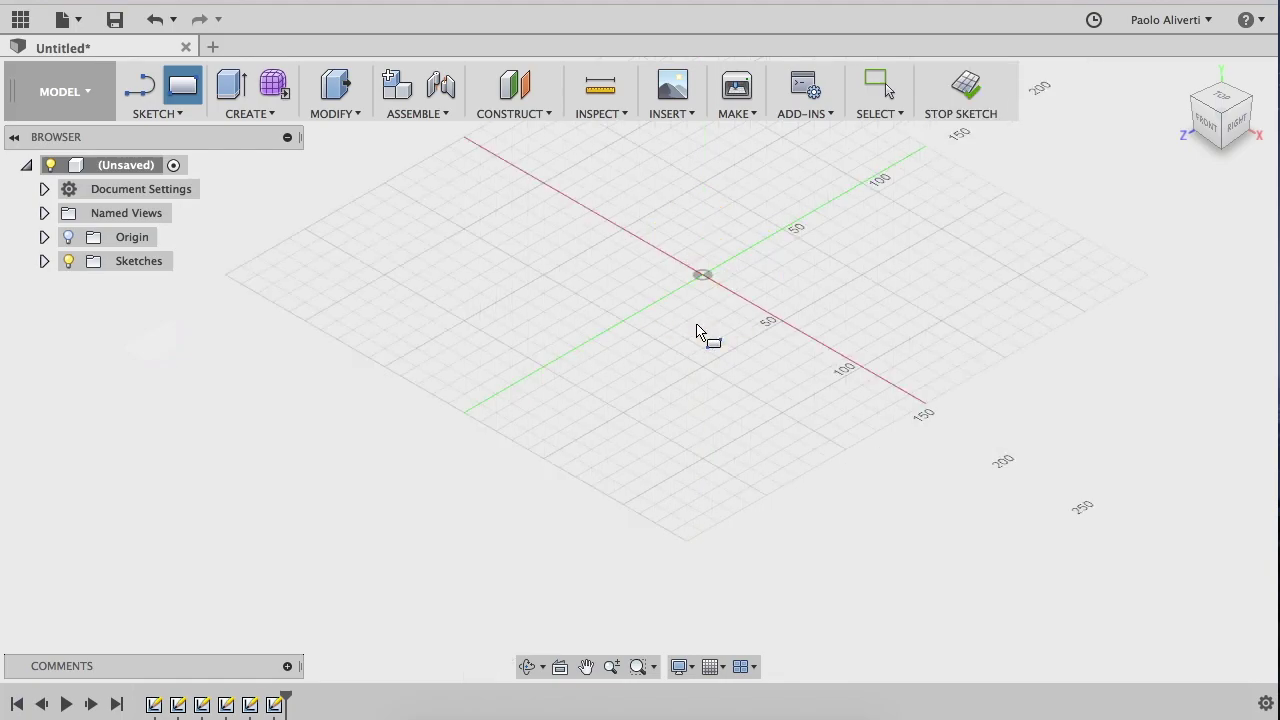
{"action": "left_click", "coordinate": [475, 235]}
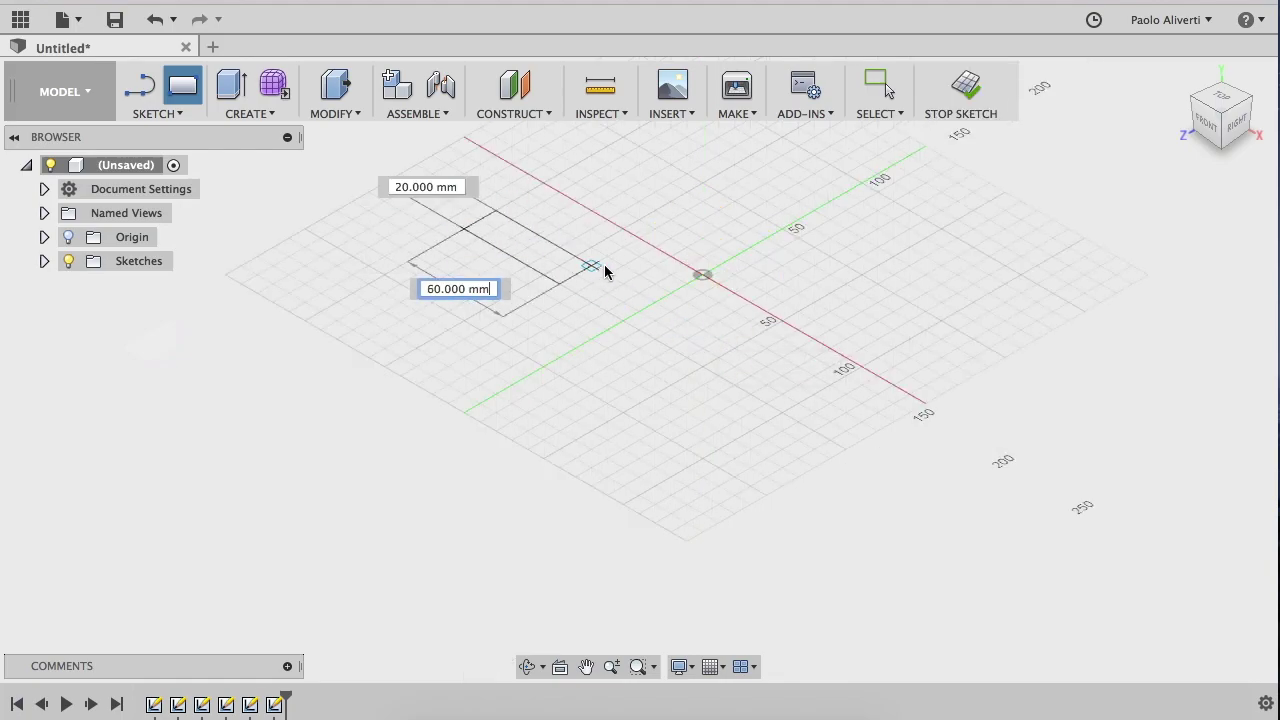
{"action": "left_click", "coordinate": [625, 237]}
{"action": "left_click_drag", "start_coordinate": [543, 192], "coordinate": [540, 123]}
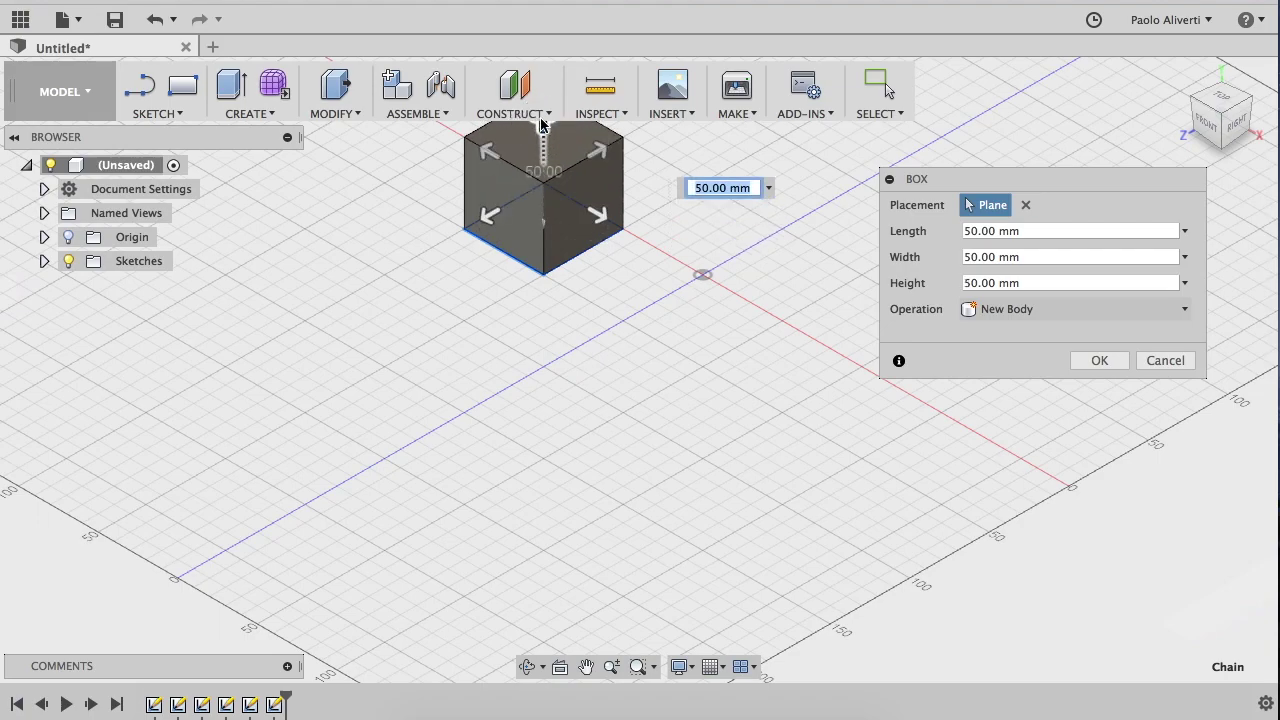
{"action": "key", "text": "Return"}
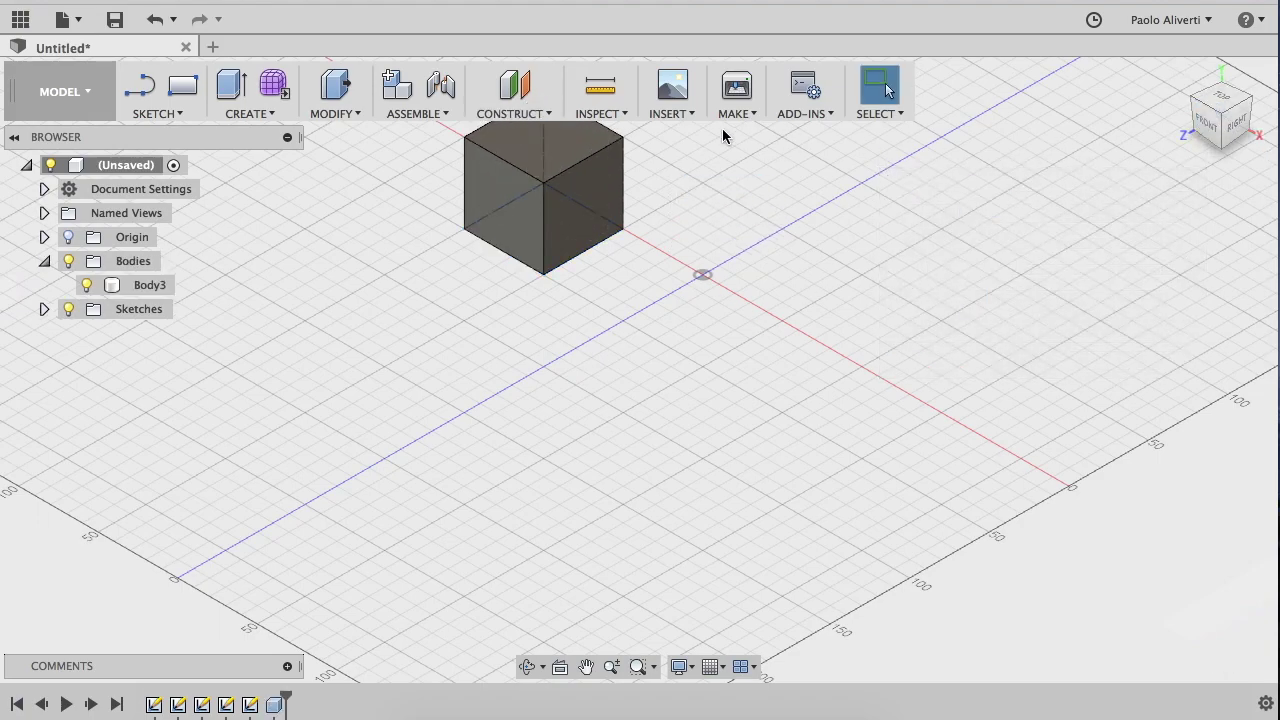
- Pan the view to make room beside the cube for a cylinder
{"action": "left_click", "coordinate": [586, 666]}
{"action": "mouse_move", "coordinate": [599, 376]}
{"action": "left_mouse_down"}
{"action": "mouse_move", "coordinate": [595, 400]}
{"action": "mouse_move", "coordinate": [520, 403]}
{"action": "left_mouse_up"}
{"action": "key", "text": "Escape"}
{"action": "left_click", "coordinate": [140, 88]}
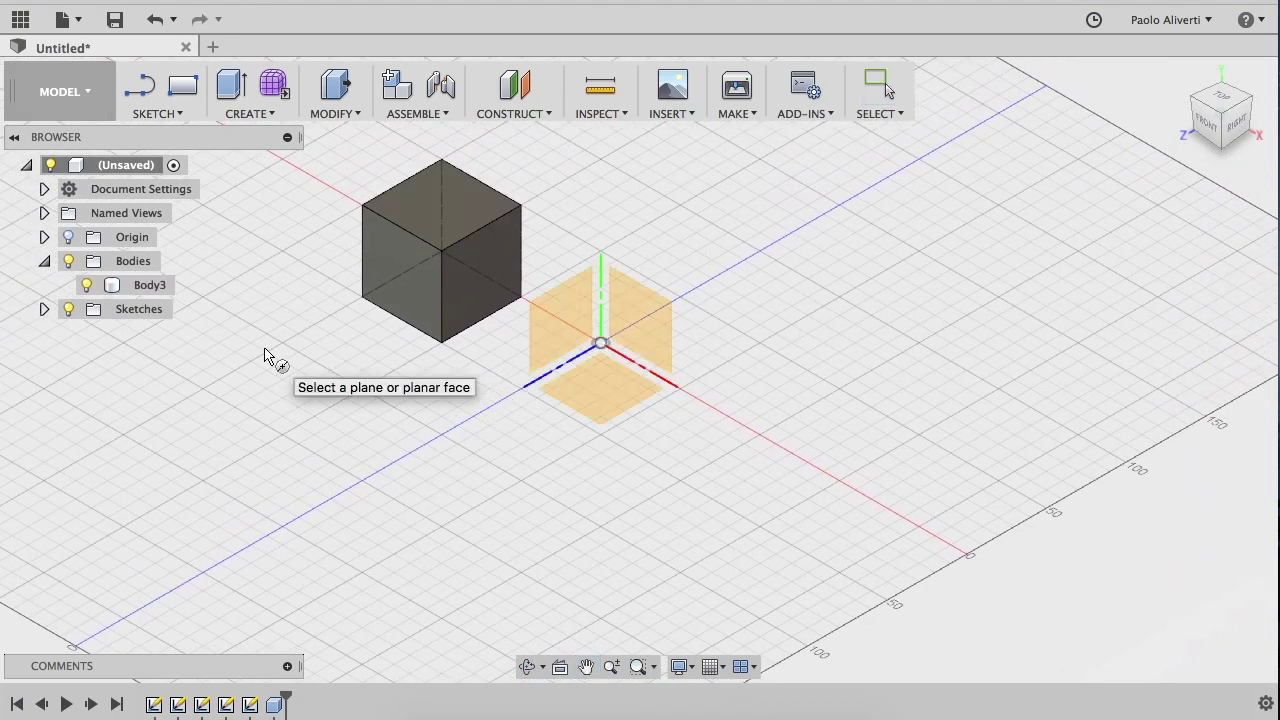
- Create a 63.246 mm diameter, 70 mm long cylinder on the vertical plane
{"action": "left_click", "coordinate": [634, 331]}
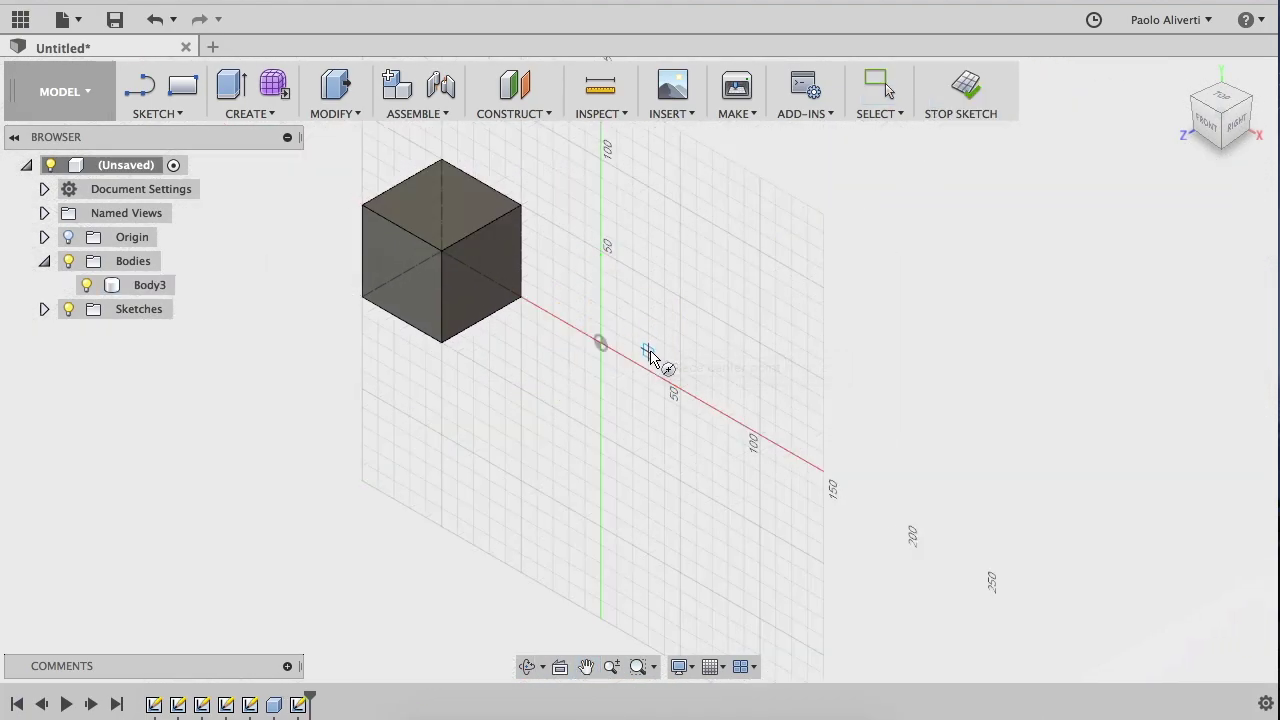
{"action": "left_click", "coordinate": [647, 318]}
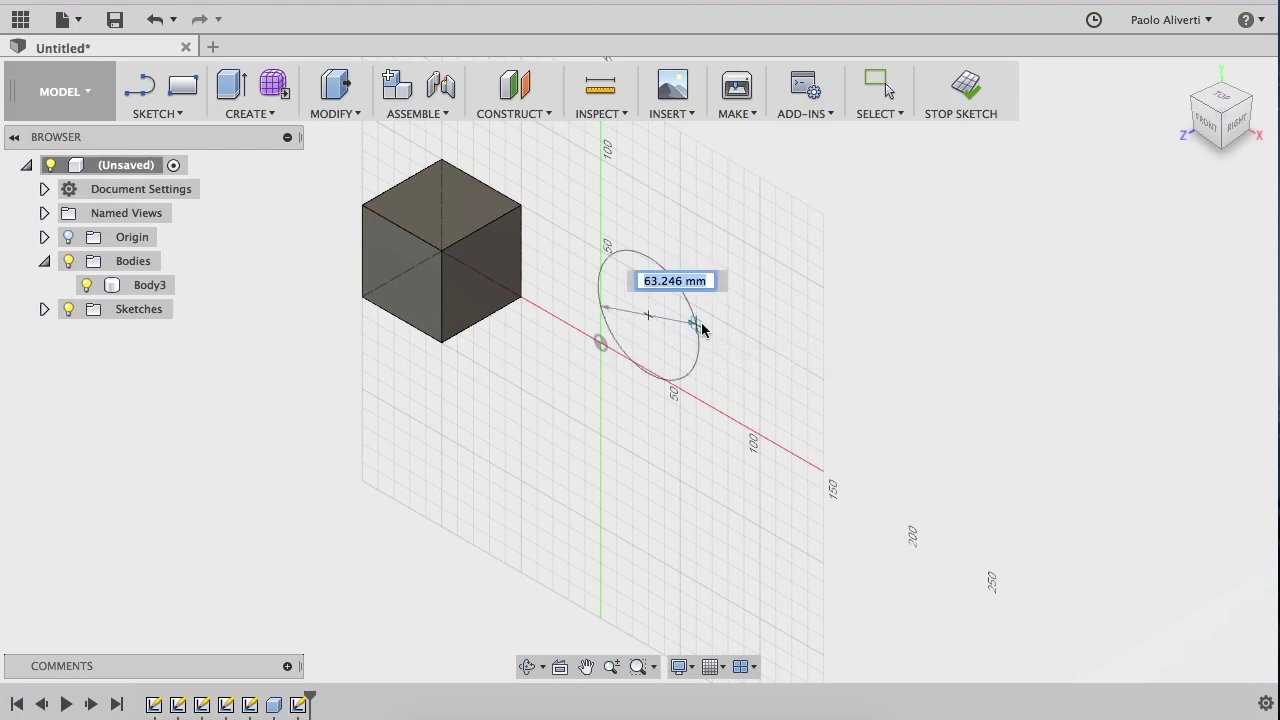
{"action": "left_click", "coordinate": [701, 329]}
{"action": "left_click", "coordinate": [702, 328]}
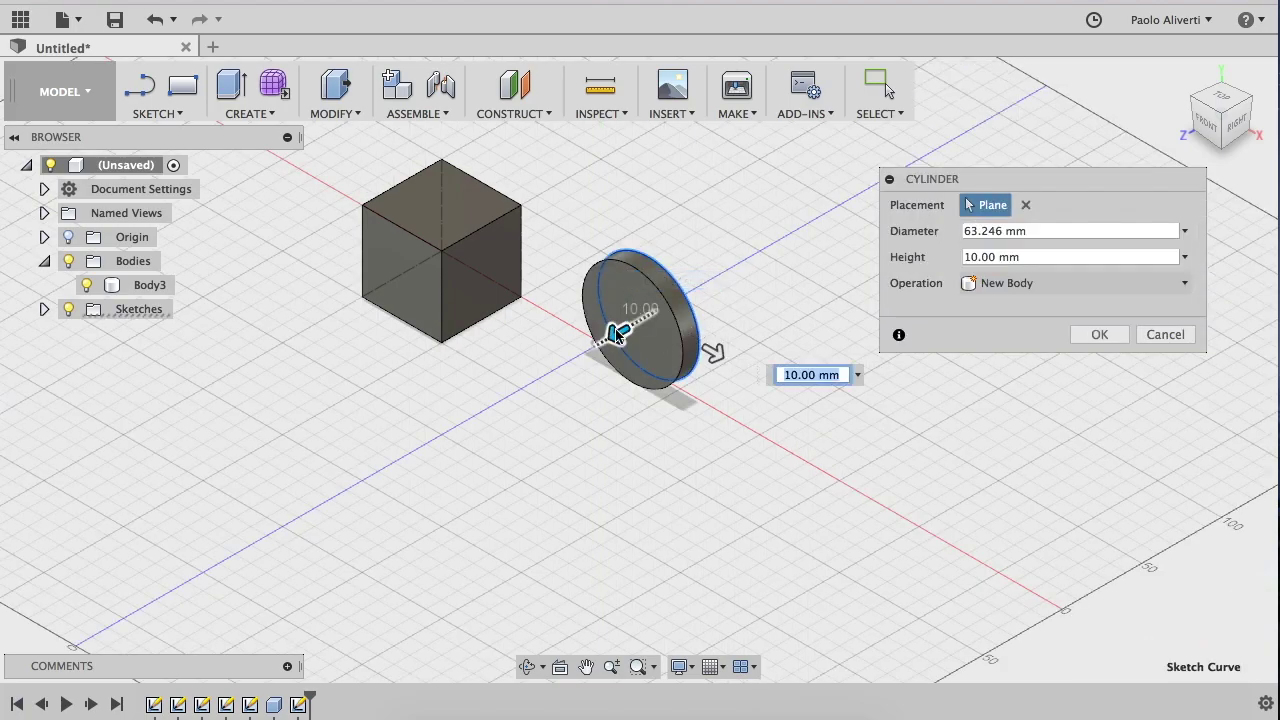
{"action": "left_click_drag", "start_coordinate": [617, 333], "coordinate": [743, 265]}
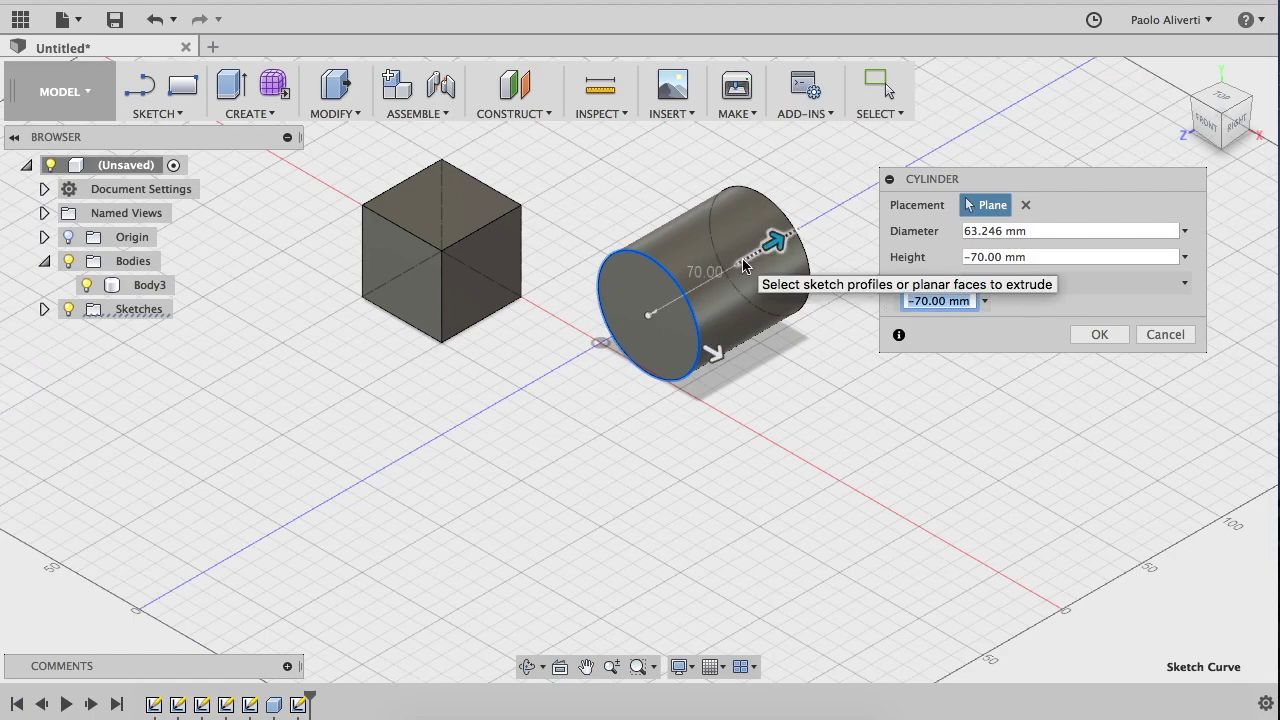
{"action": "key", "text": "Return"}
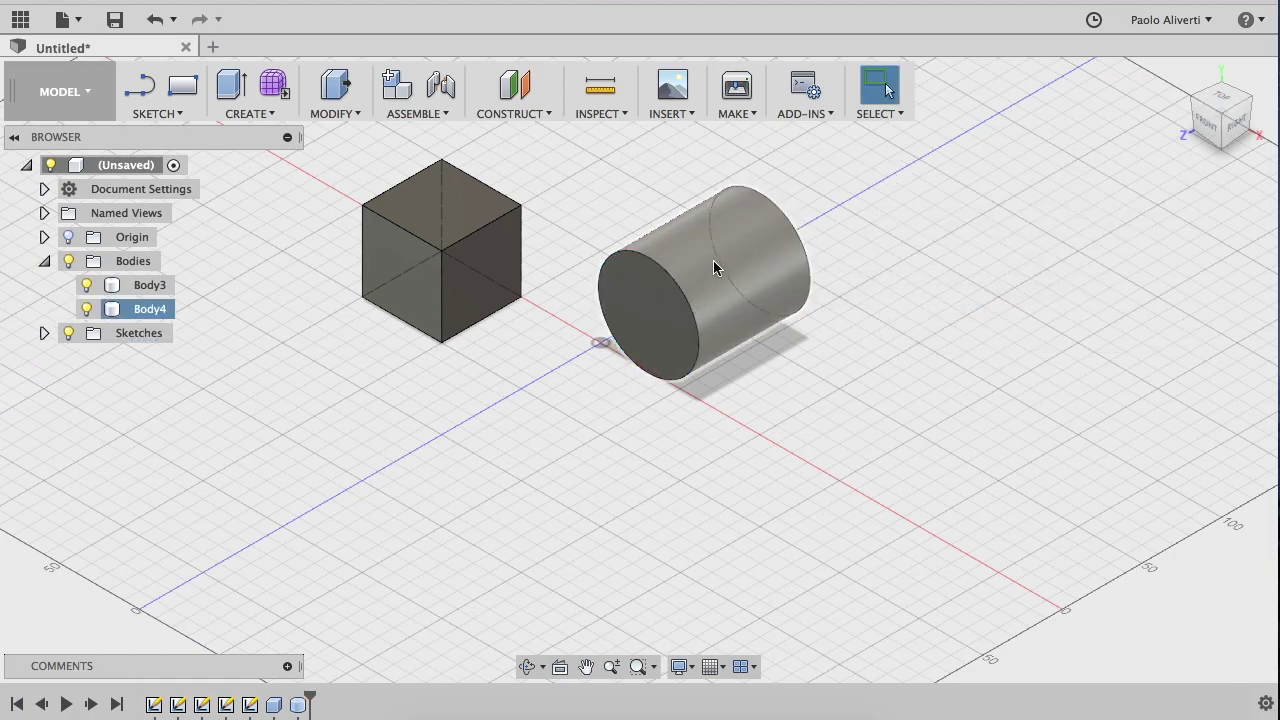
- Select the cylinder body Body4 in the Browser
{"action": "left_click", "coordinate": [713, 261]}
{"action": "left_click", "coordinate": [618, 197]}
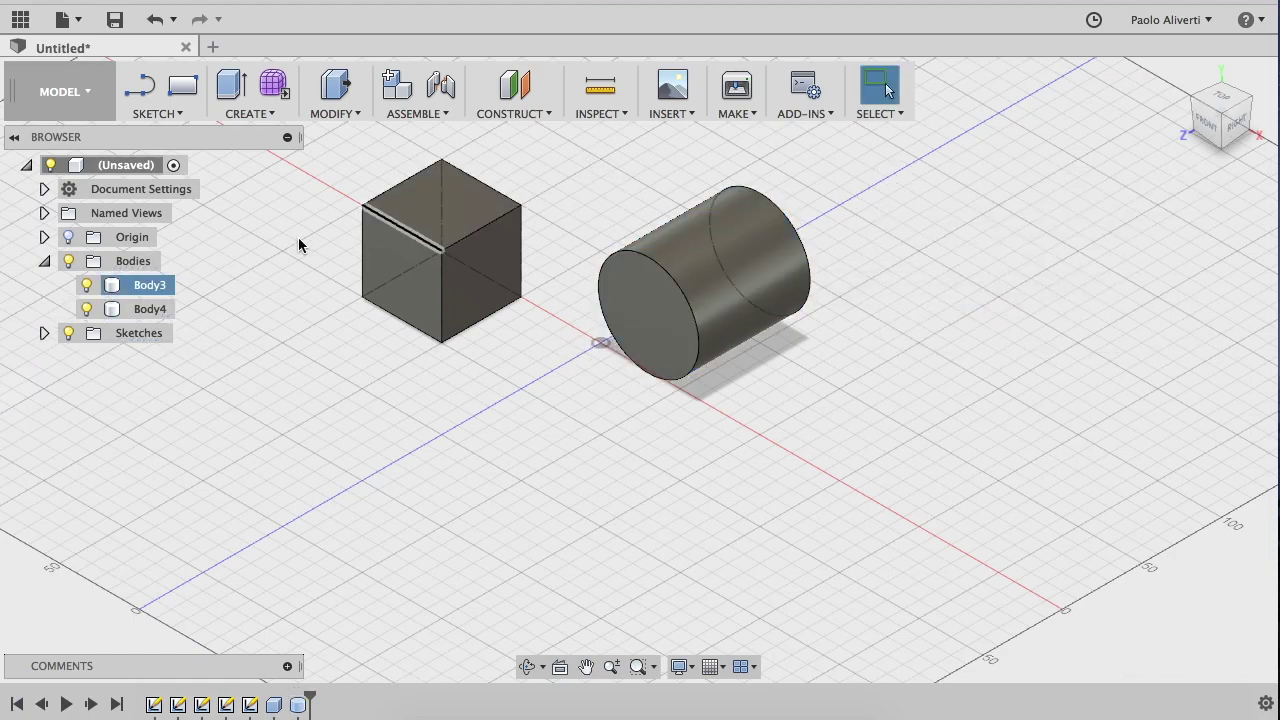
{"action": "left_click", "coordinate": [150, 309]}
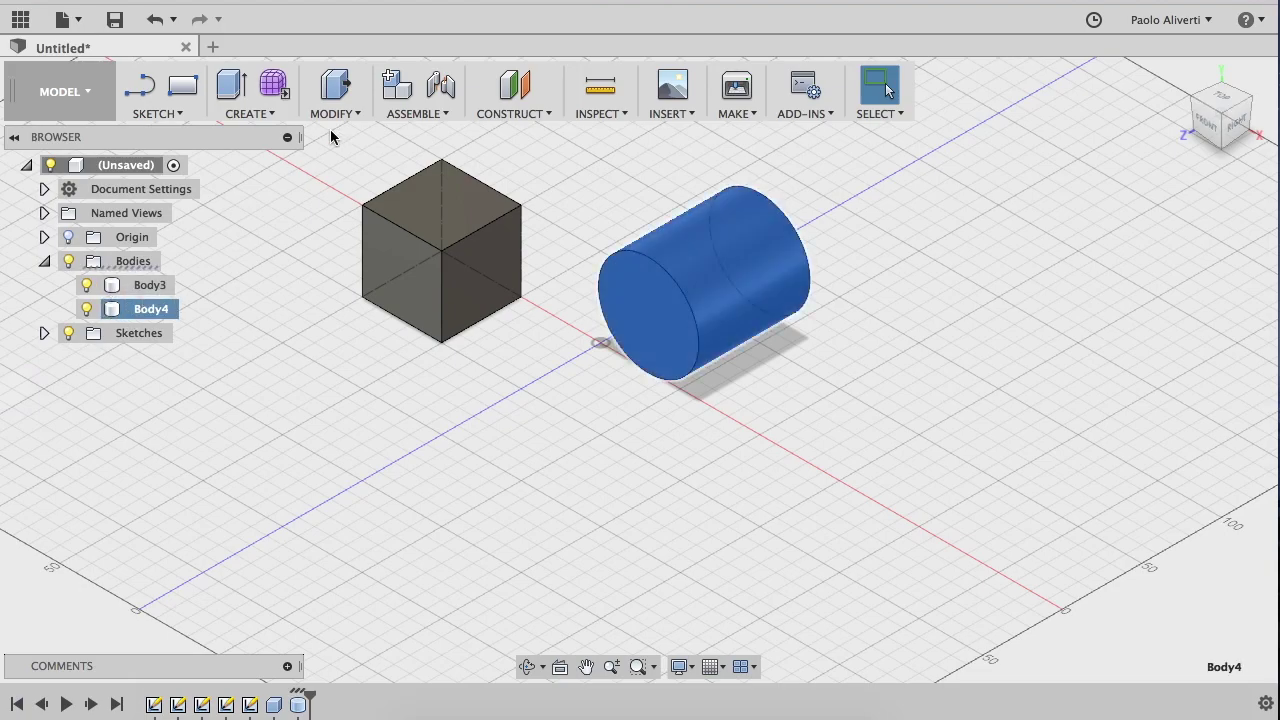
- Rotate the cylinder -90° about Y and move it -120 mm along Z
{"action": "key", "text": "m"}
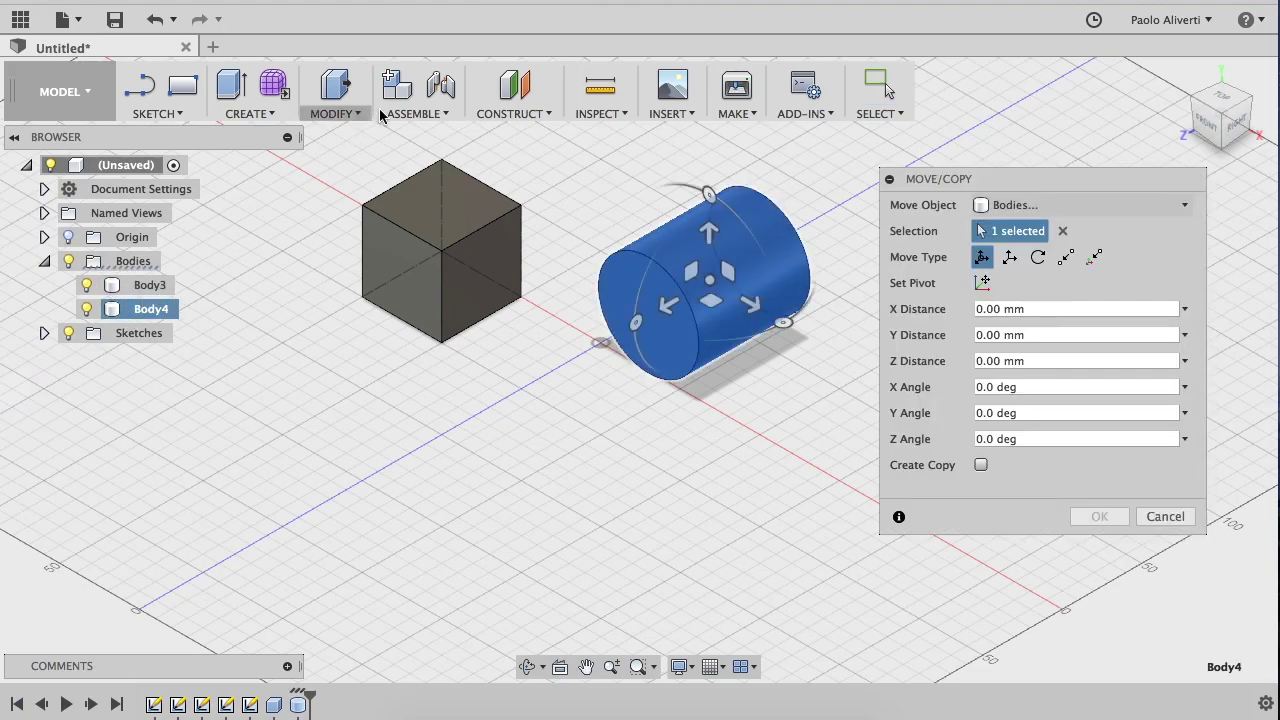
{"action": "mouse_move", "coordinate": [786, 323]}
{"action": "left_mouse_down"}
{"action": "mouse_move", "coordinate": [752, 360]}
{"action": "mouse_move", "coordinate": [714, 371]}
{"action": "mouse_move", "coordinate": [586, 380]}
{"action": "mouse_move", "coordinate": [549, 363]}
{"action": "left_mouse_up"}
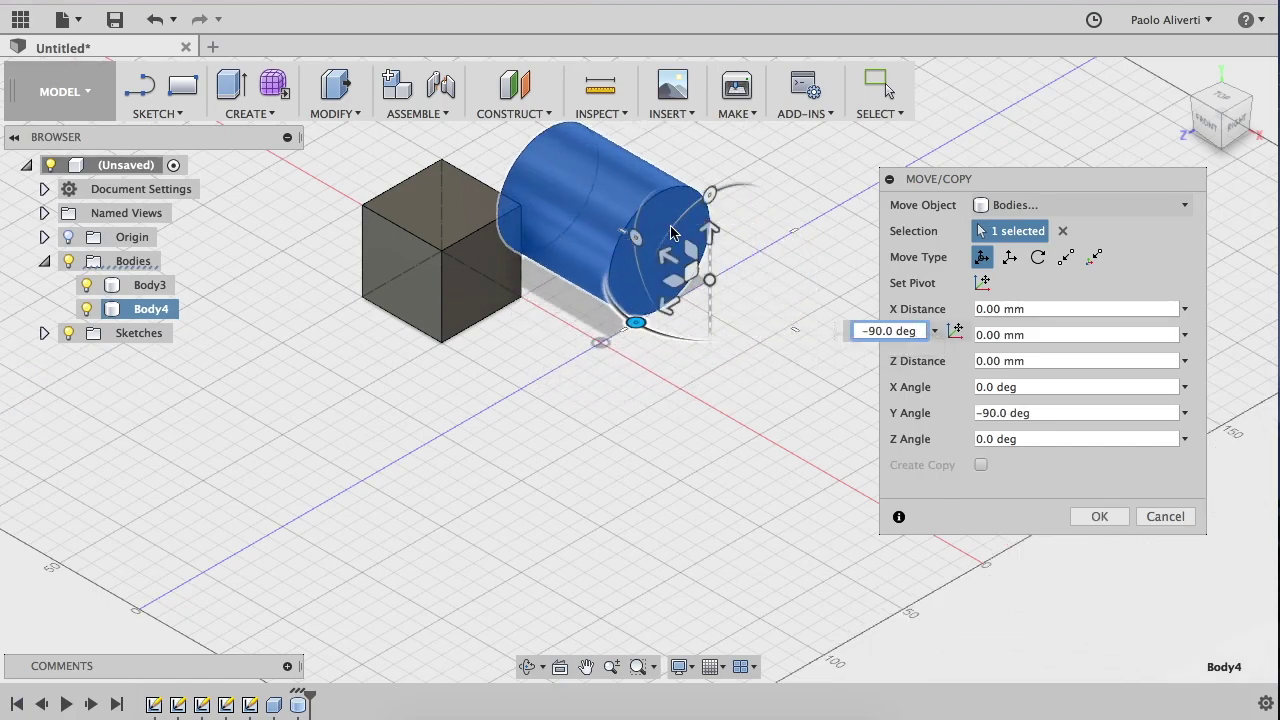
{"action": "mouse_move", "coordinate": [1215, 118]}
{"action": "left_click", "coordinate": [1205, 130]}
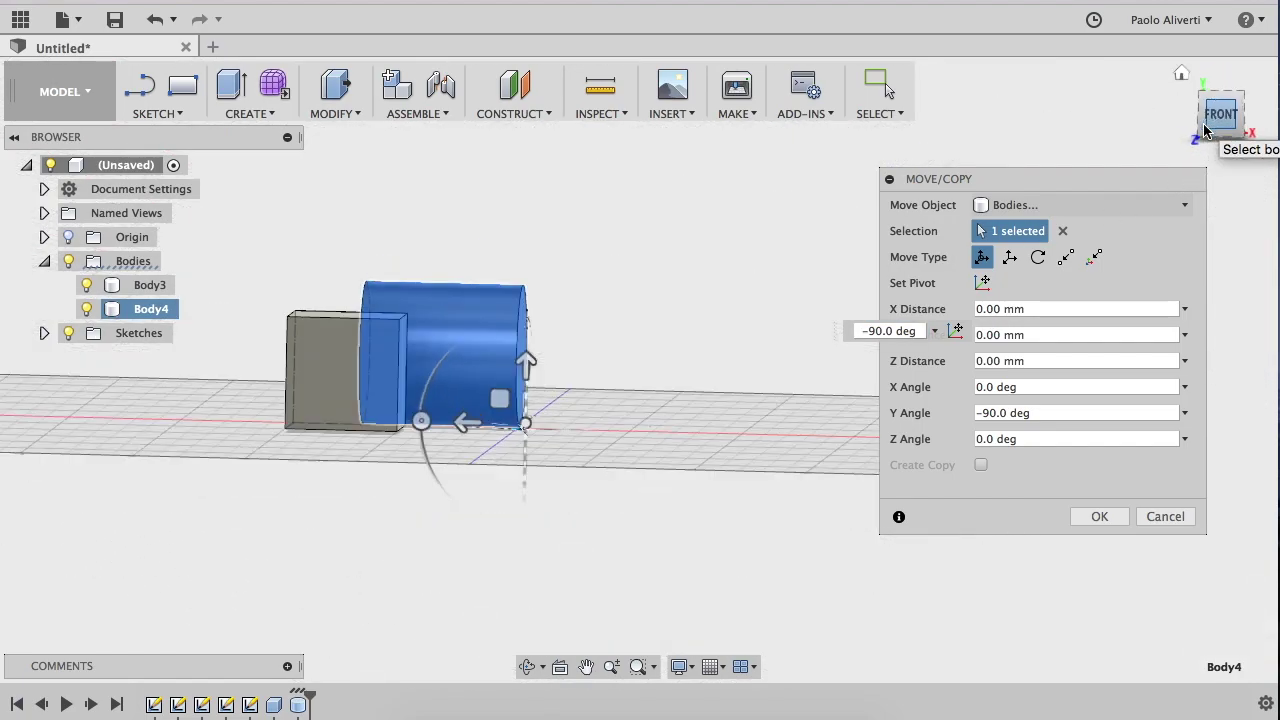
{"action": "left_click_drag", "start_coordinate": [452, 441], "coordinate": [733, 430]}
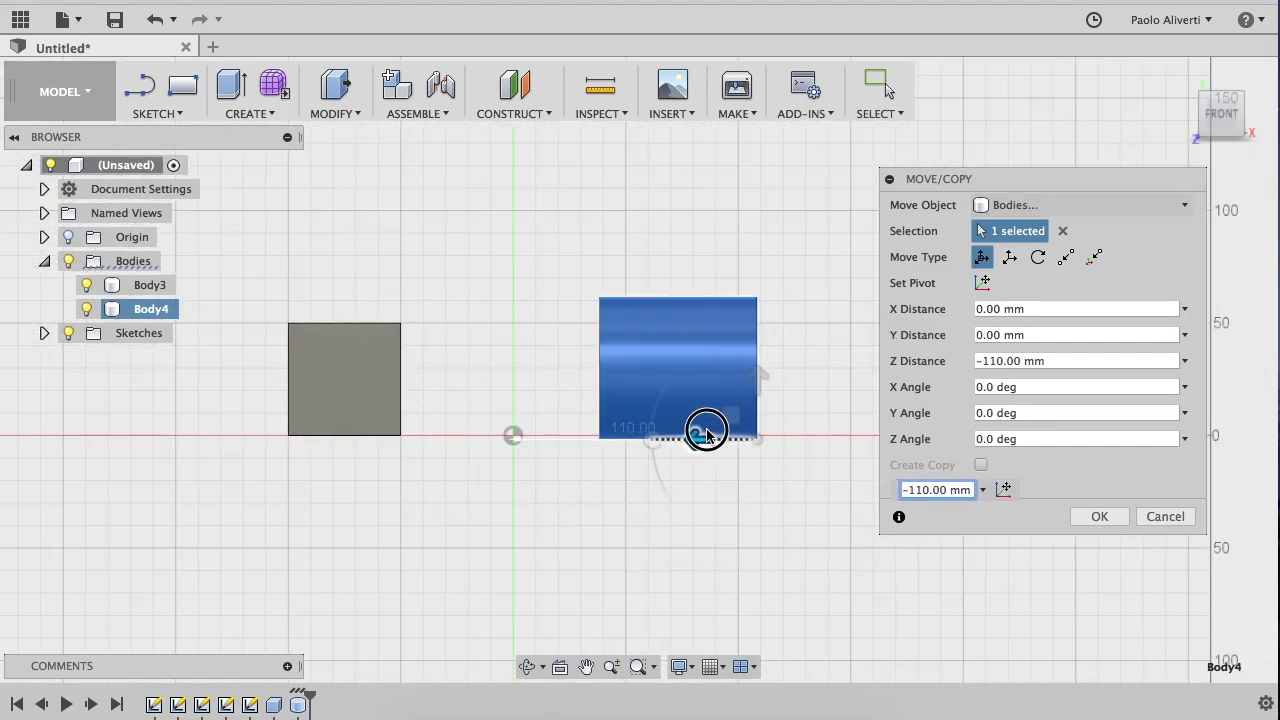
{"action": "left_click", "coordinate": [1099, 516]}
{"action": "left_click", "coordinate": [1235, 103]}
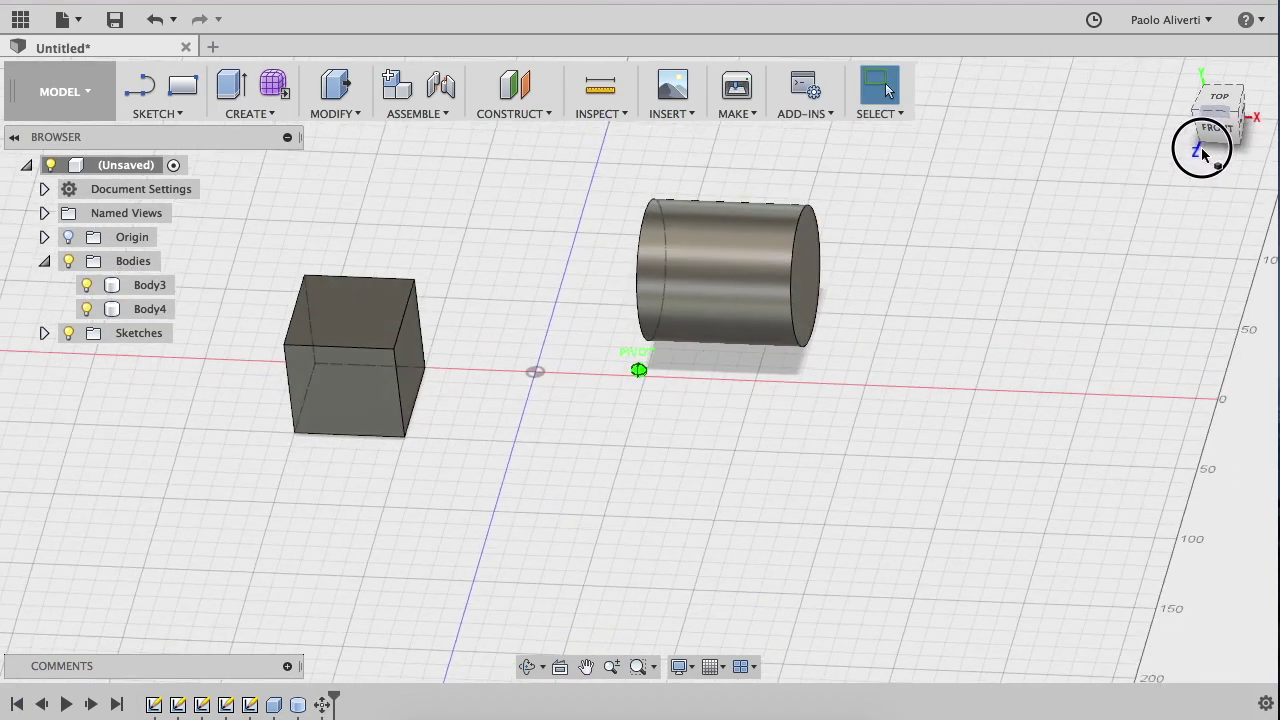
- Move the cylinder Body4 a further 60 mm along Z beside the cube
{"action": "left_click", "coordinate": [662, 256]}
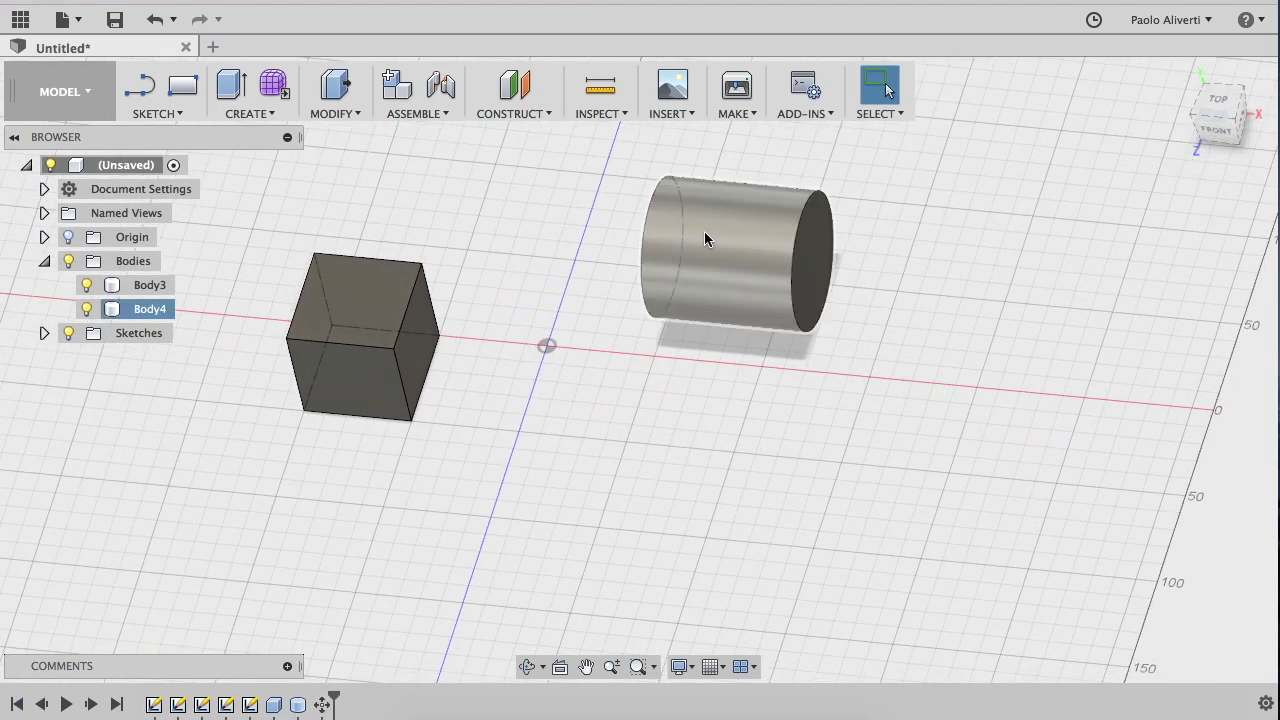
{"action": "left_click", "coordinate": [142, 312]}
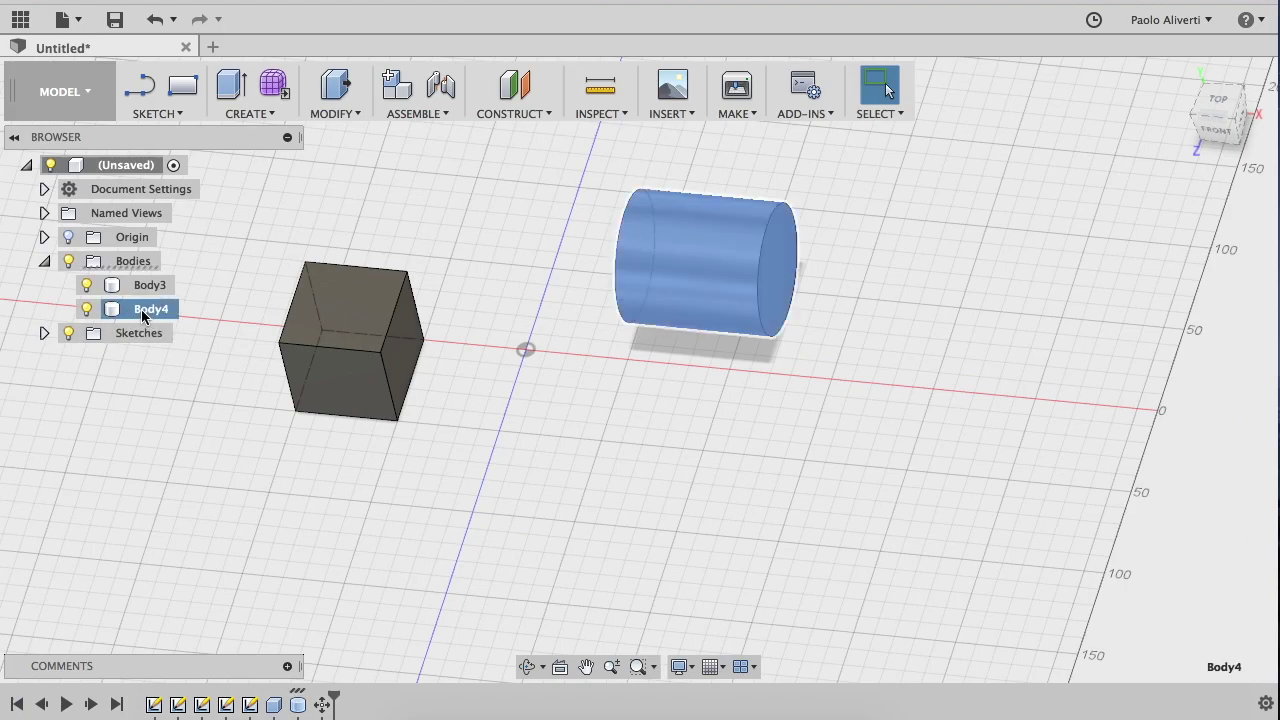
{"action": "key", "text": "m"}
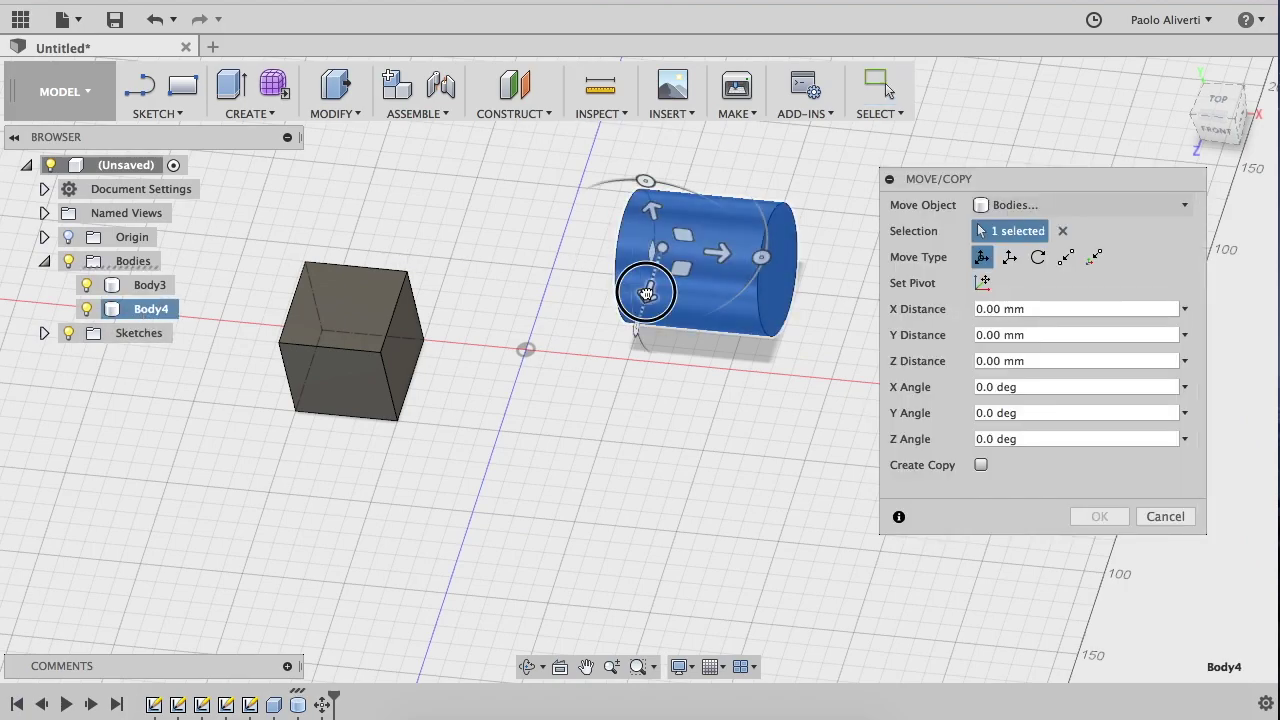
{"action": "left_click_drag", "start_coordinate": [648, 292], "coordinate": [643, 406]}
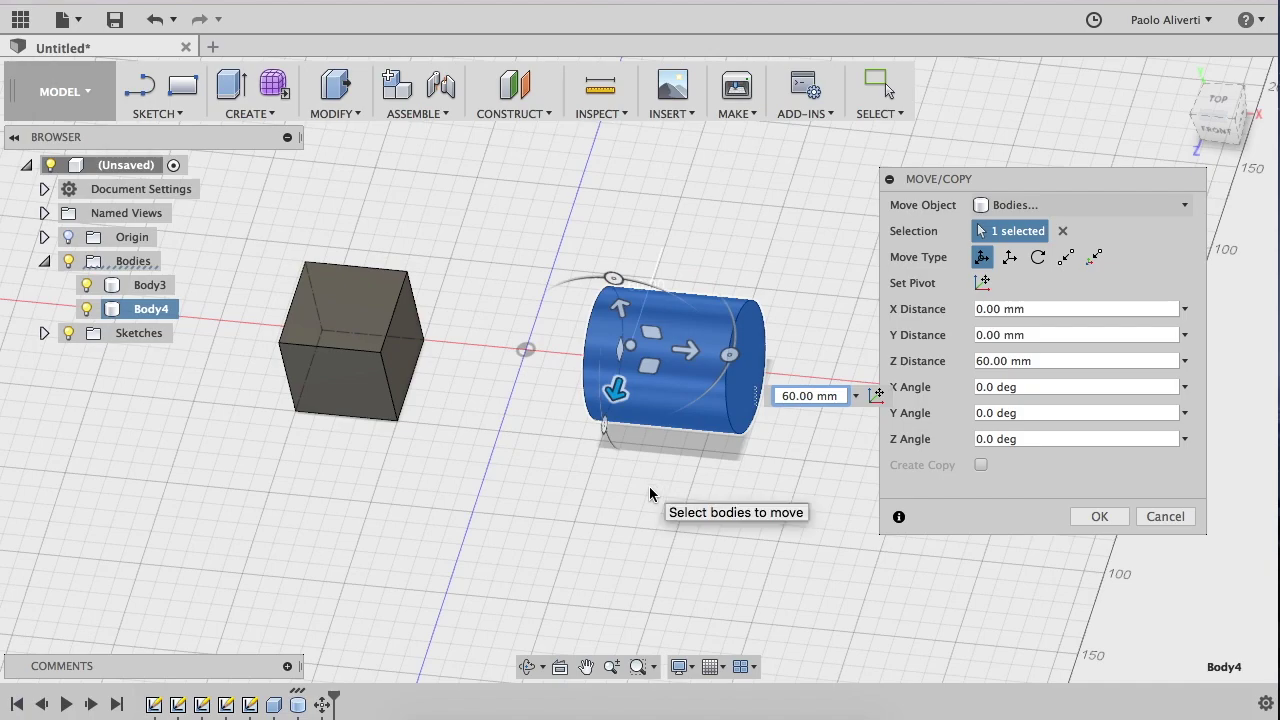
{"action": "key", "text": "Return"}
{"action": "scroll", "coordinate": [499, 500], "scroll_direction": "up", "scroll_amount": 1}
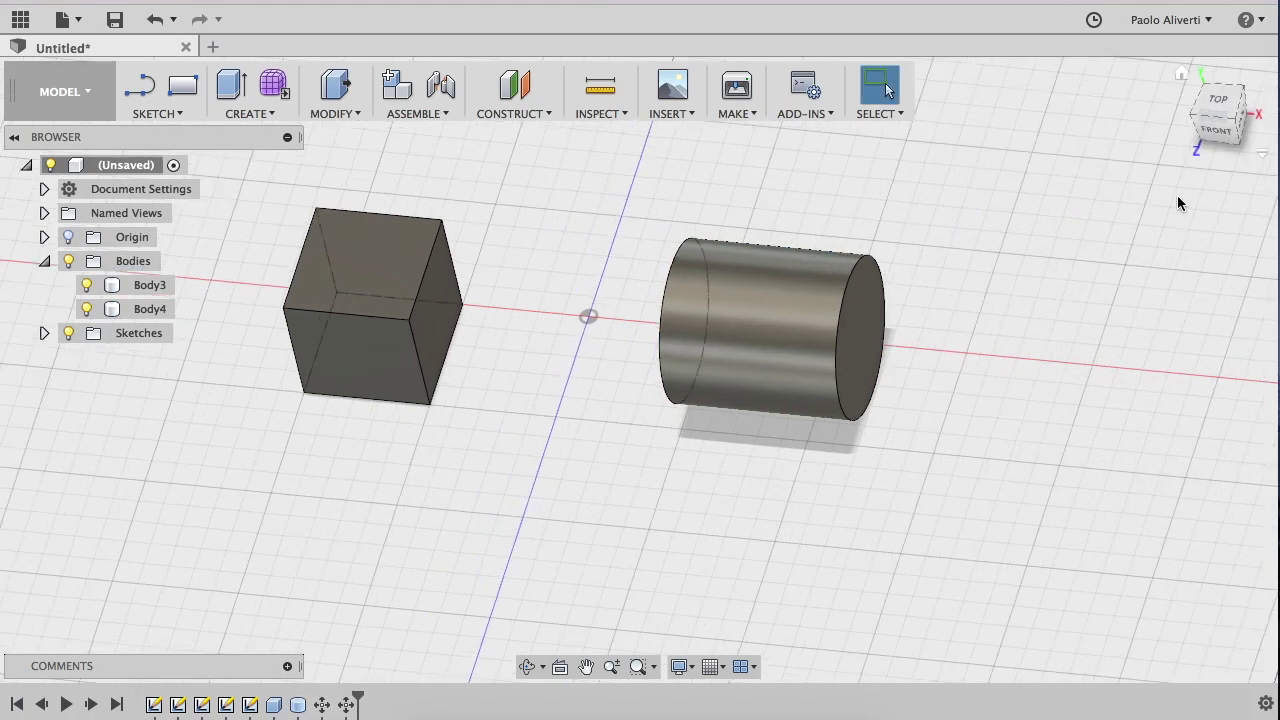
{"action": "left_click", "coordinate": [254, 115]}
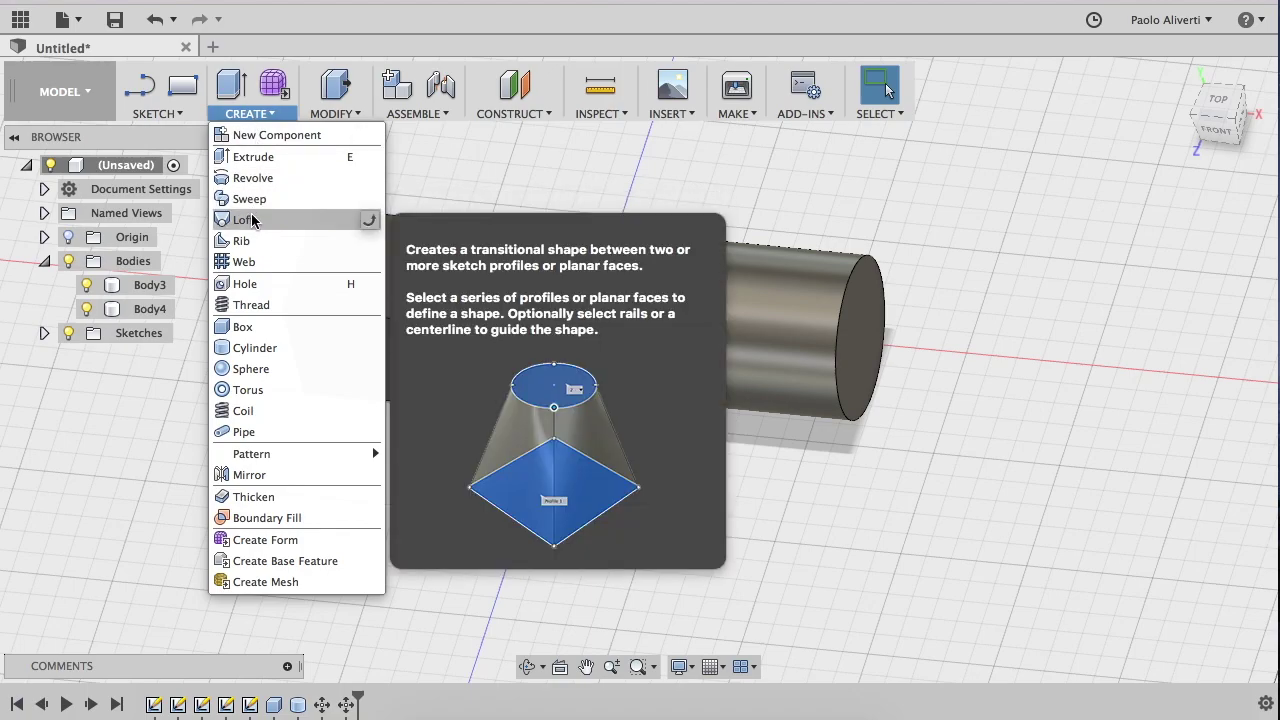
- Loft the cube's square face to the cylinder's round end with Join, producing one body, Body3
{"action": "left_click", "coordinate": [252, 218]}
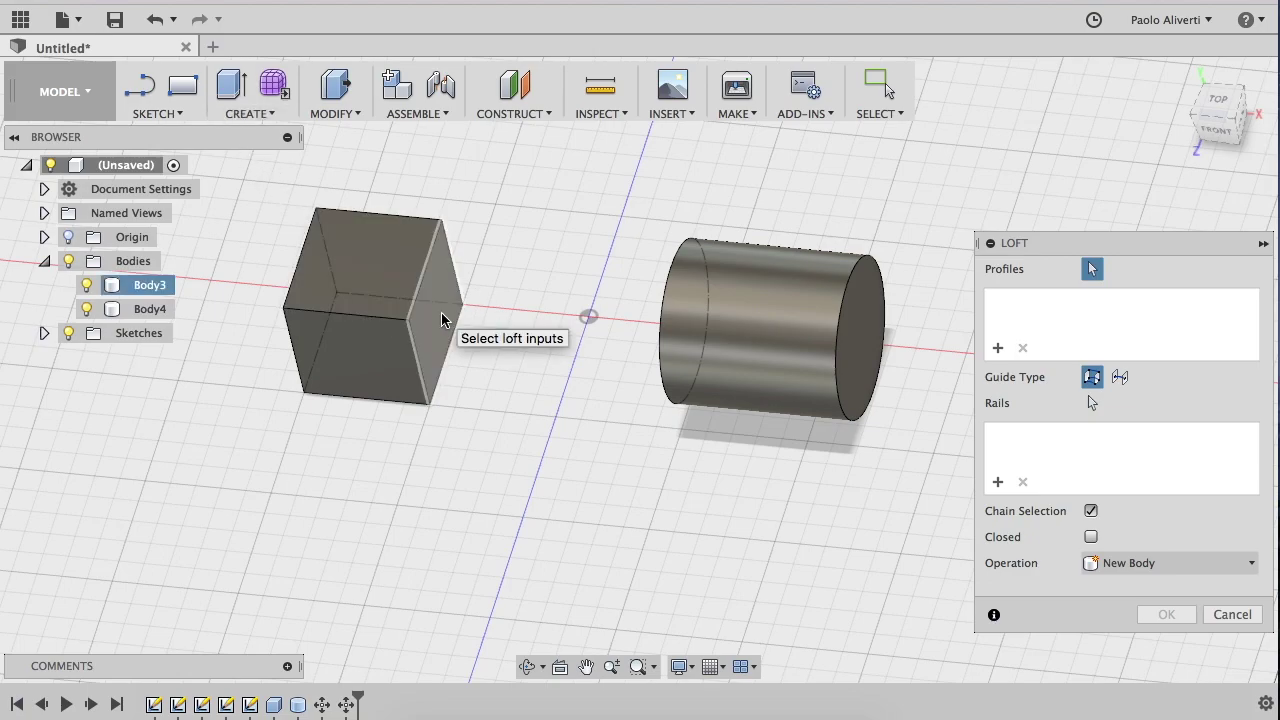
{"action": "left_click", "coordinate": [441, 313]}
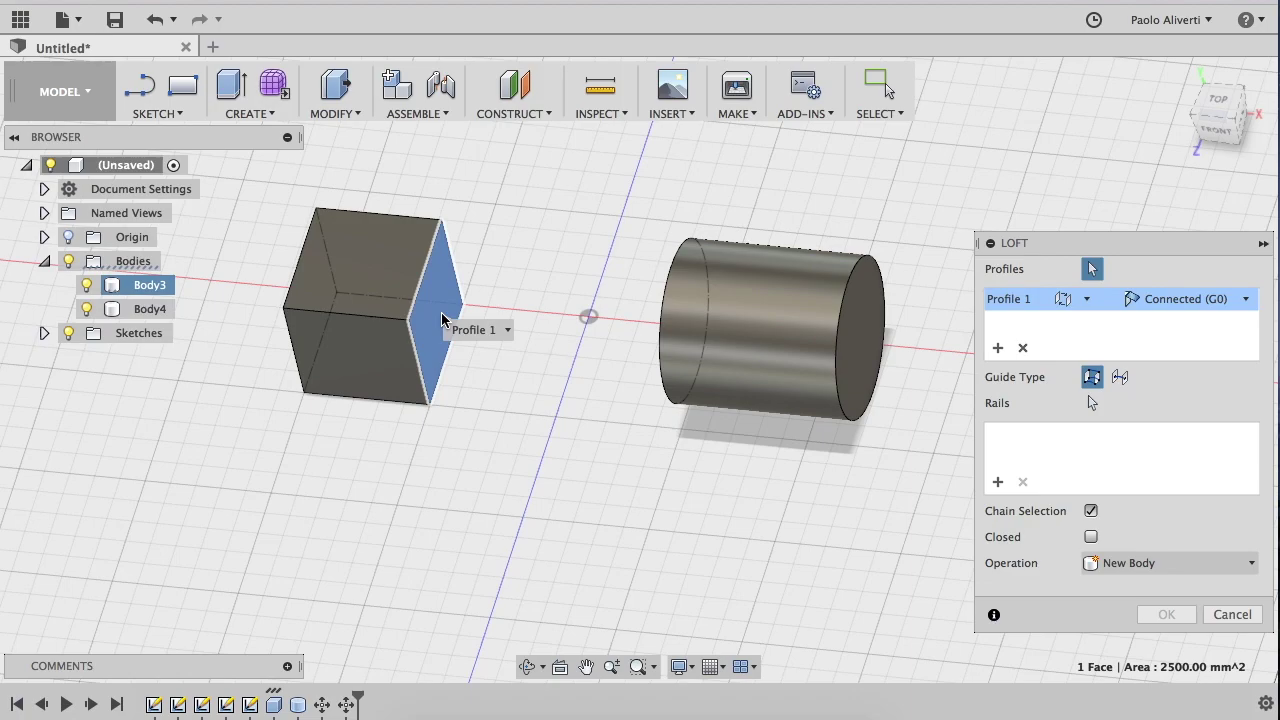
{"action": "mouse_move", "coordinate": [1217, 118]}
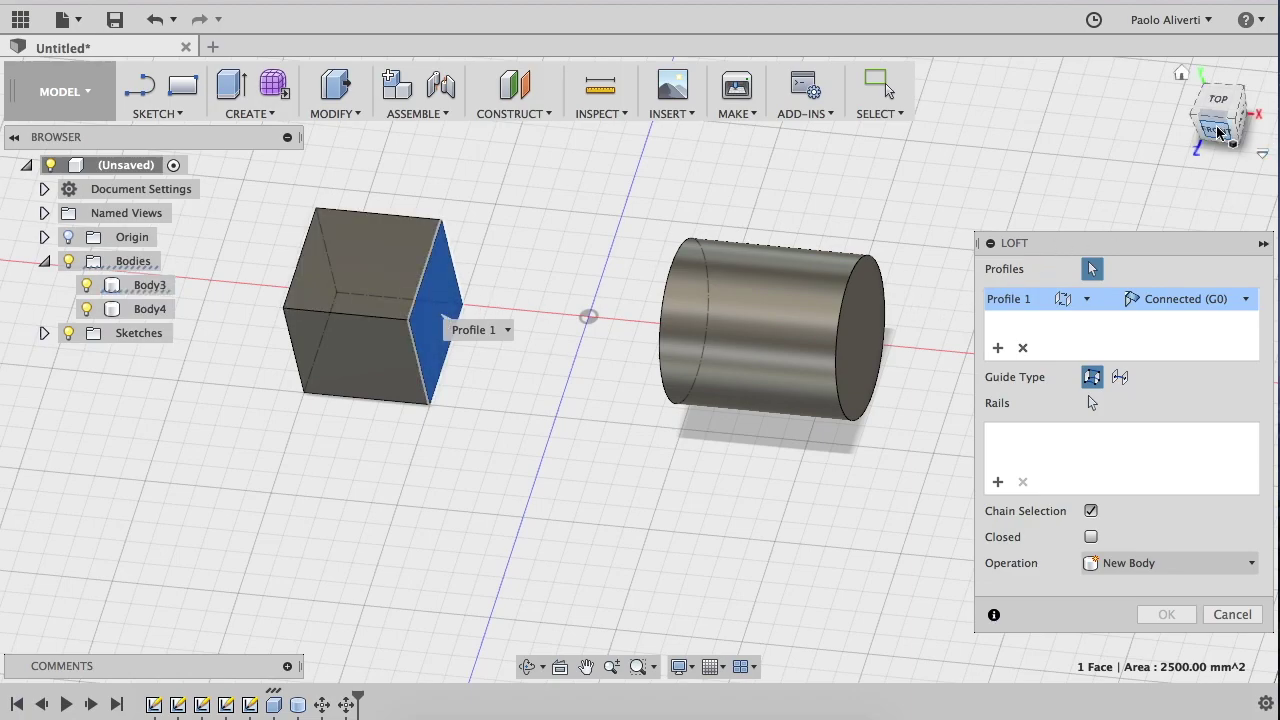
{"action": "mouse_move", "coordinate": [1207, 136]}
{"action": "left_mouse_down"}
{"action": "mouse_move", "coordinate": [1217, 140]}
{"action": "mouse_move", "coordinate": [1131, 177]}
{"action": "left_mouse_up"}
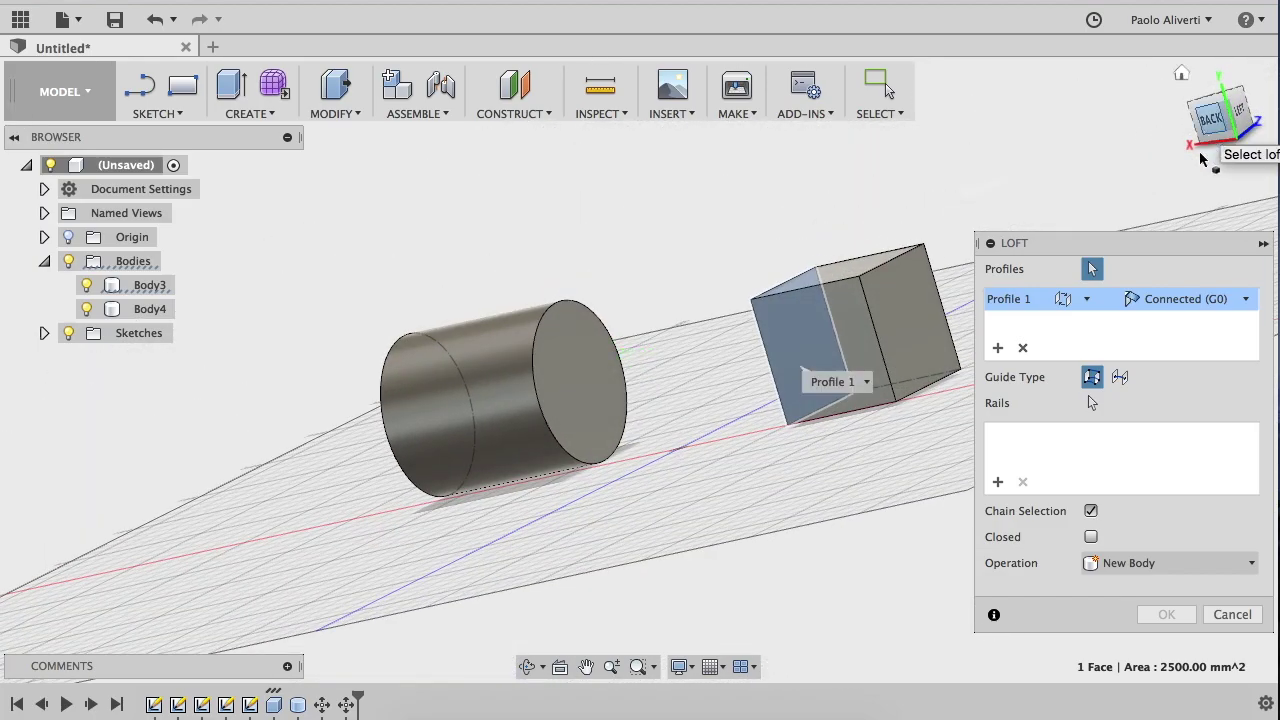
{"action": "left_click", "coordinate": [588, 399]}
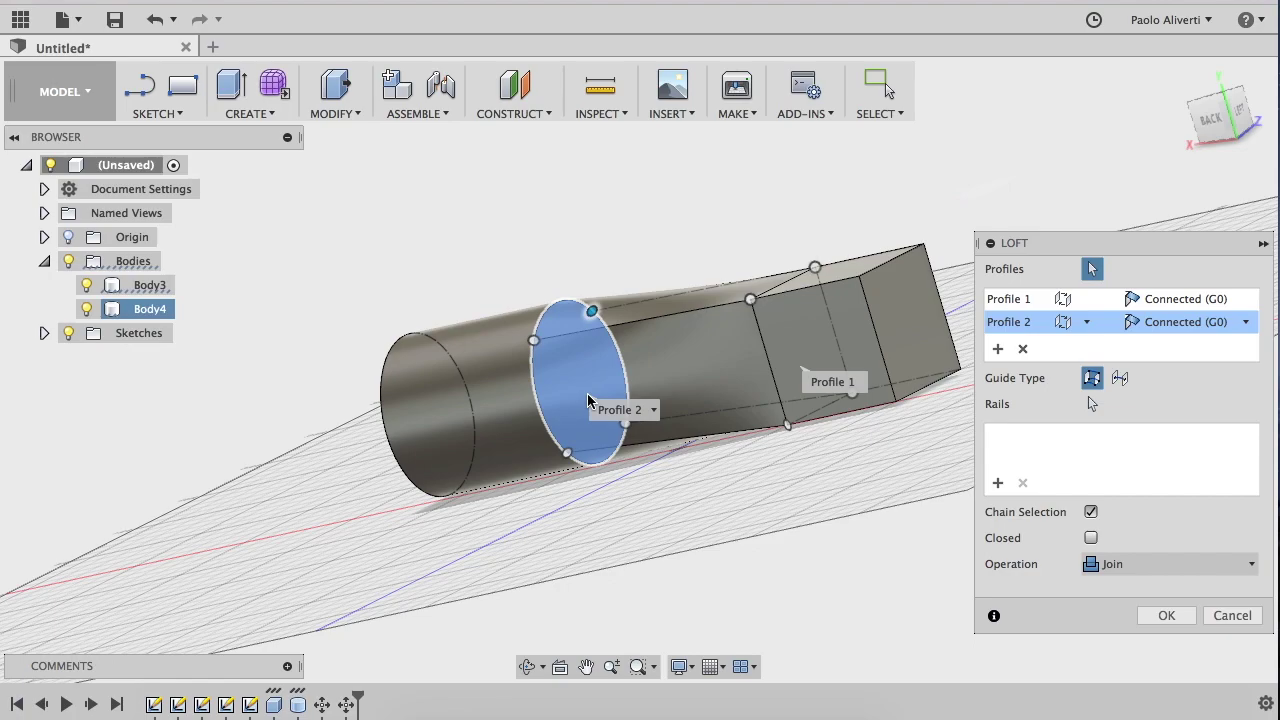
{"action": "mouse_move", "coordinate": [1243, 122]}
{"action": "left_mouse_down"}
{"action": "mouse_move", "coordinate": [1217, 192]}
{"action": "mouse_move", "coordinate": [1046, 234]}
{"action": "mouse_move", "coordinate": [1103, 226]}
{"action": "mouse_move", "coordinate": [1249, 100]}
{"action": "mouse_move", "coordinate": [1245, 122]}
{"action": "left_mouse_up"}
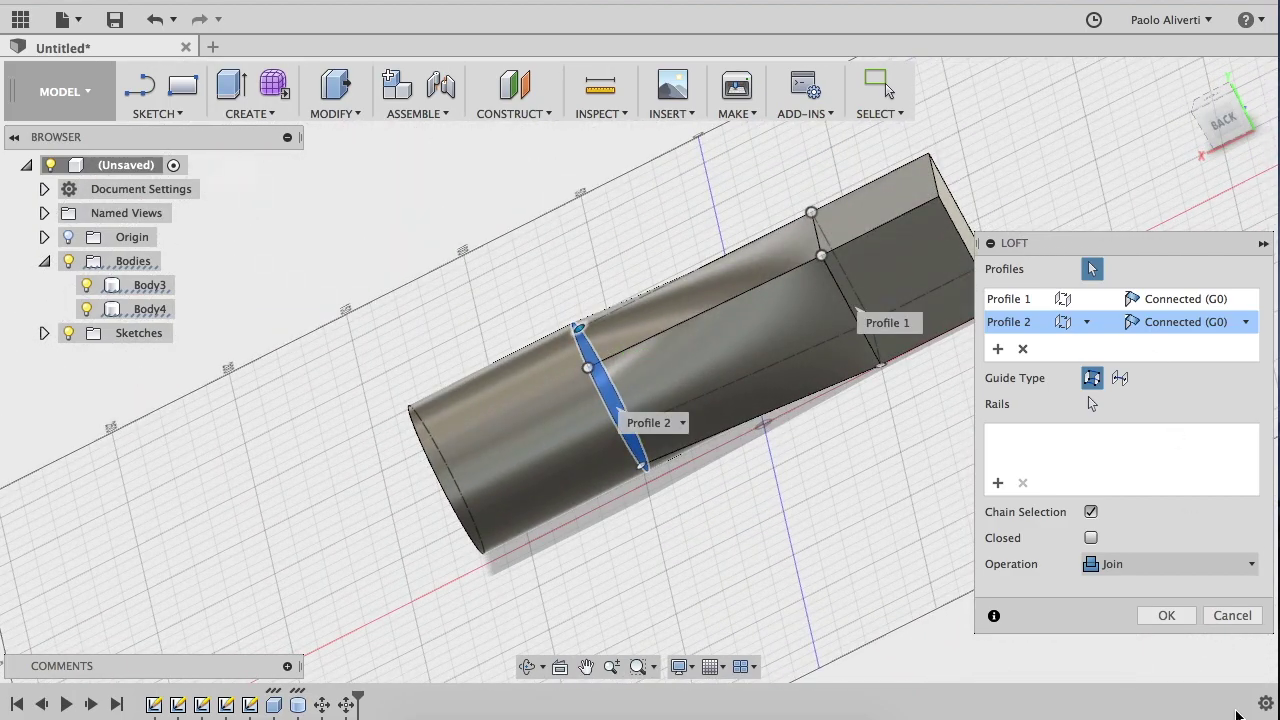
{"action": "left_click", "coordinate": [1167, 616]}
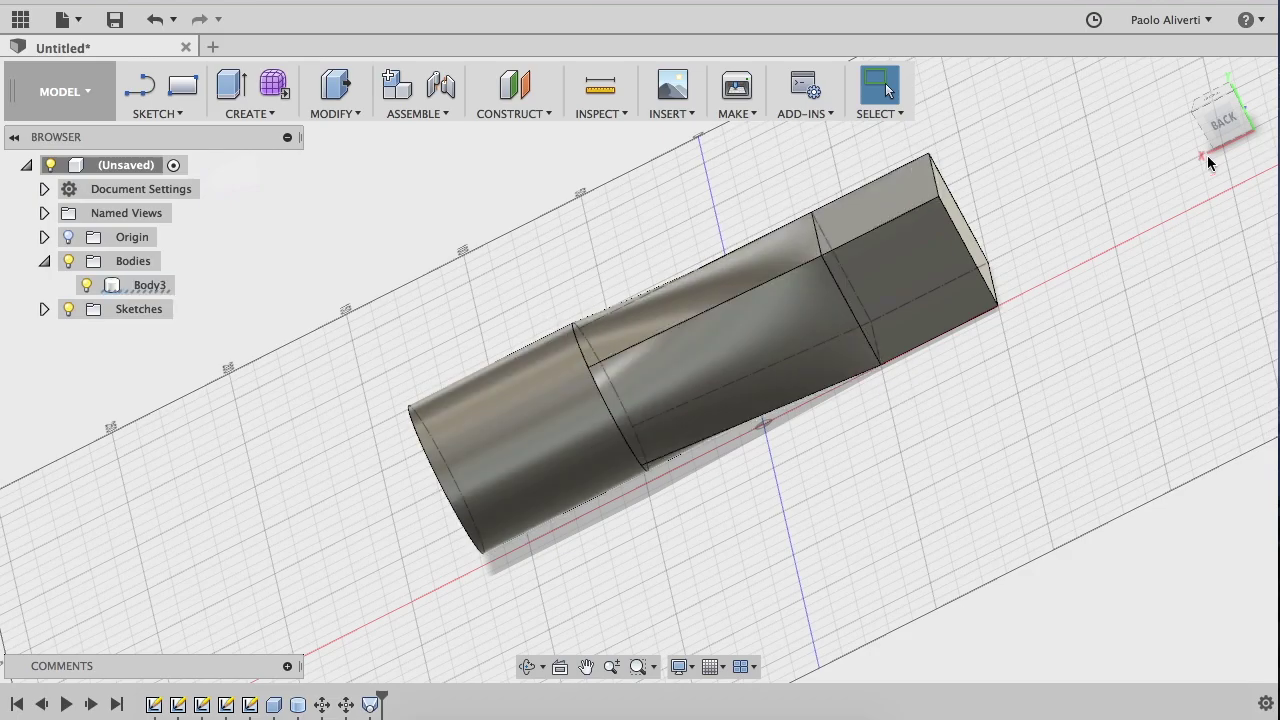
{"action": "mouse_move", "coordinate": [1232, 137]}
{"action": "left_mouse_down"}
{"action": "mouse_move", "coordinate": [1230, 198]}
{"action": "mouse_move", "coordinate": [1233, 131]}
{"action": "left_mouse_up"}
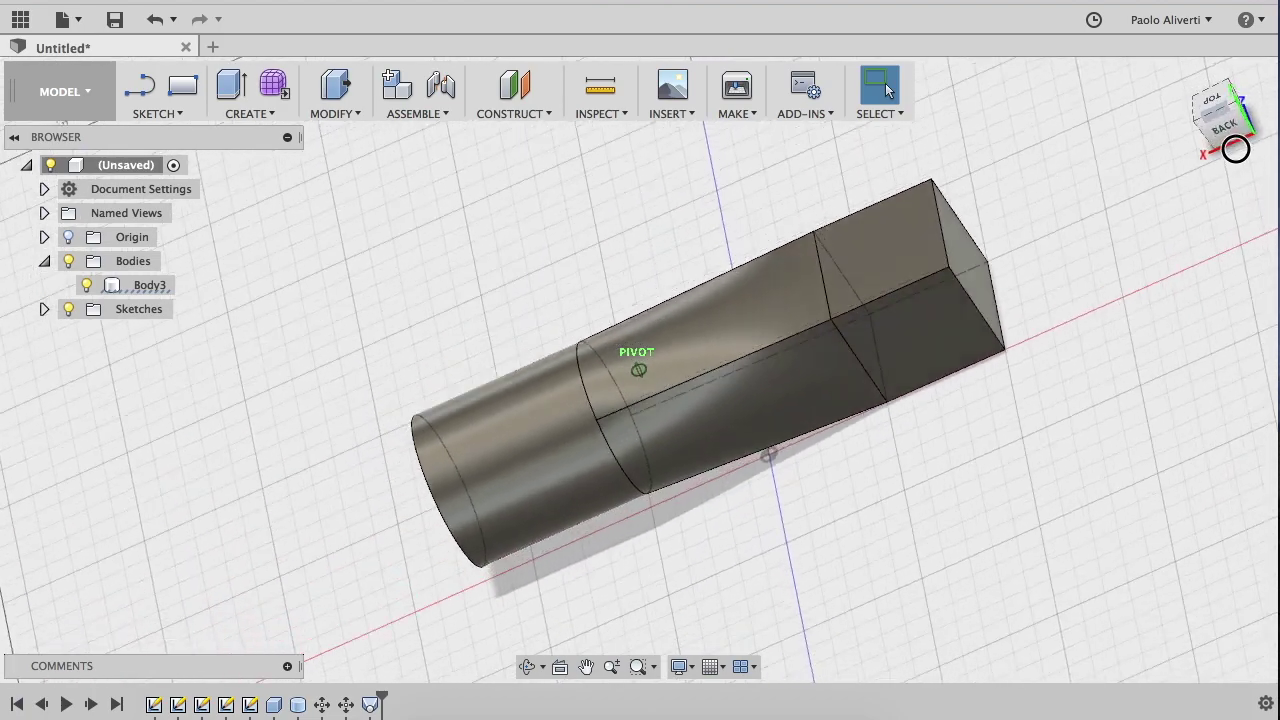
{"action": "left_click_drag", "start_coordinate": [1233, 131], "coordinate": [1230, 150]}
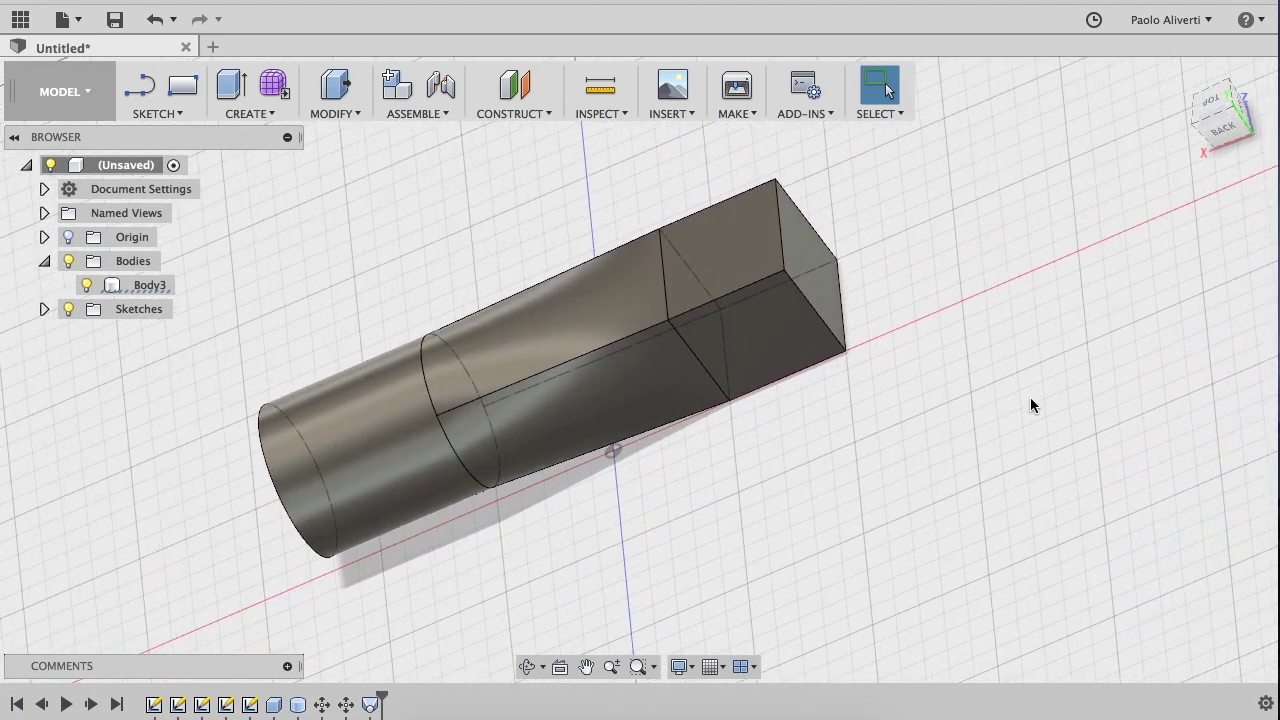
{"action": "left_click", "coordinate": [267, 114]}
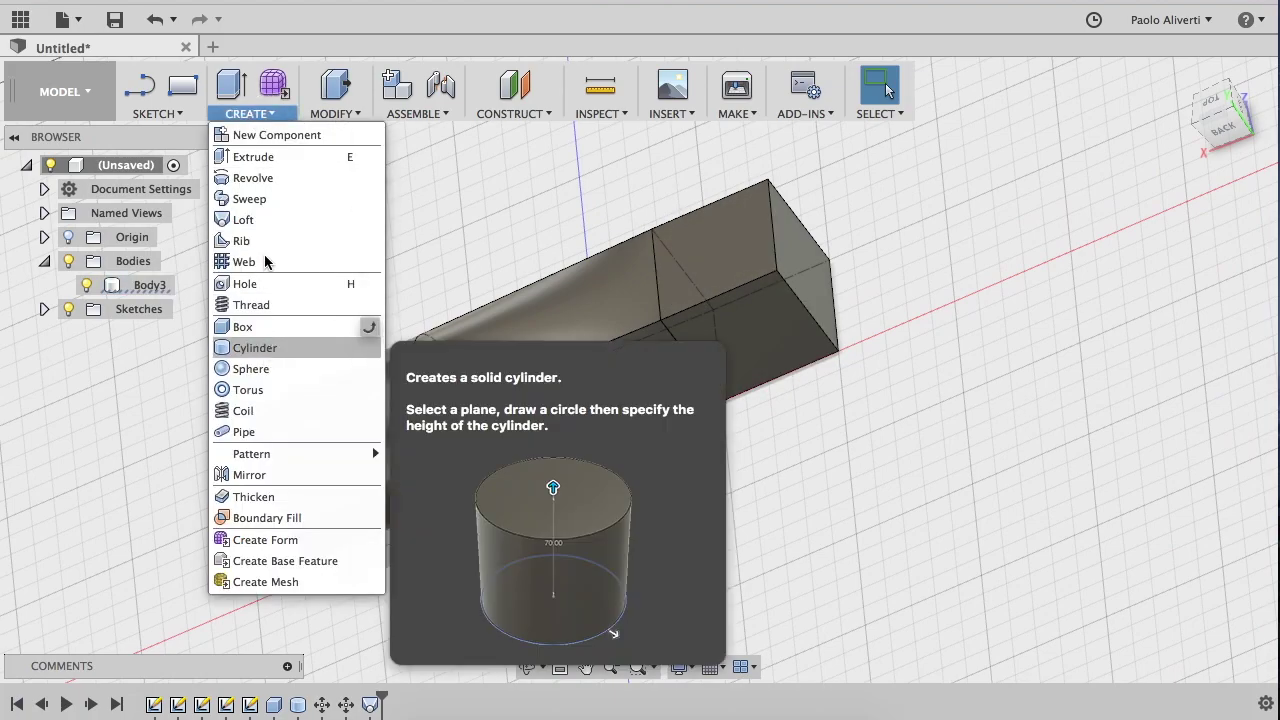